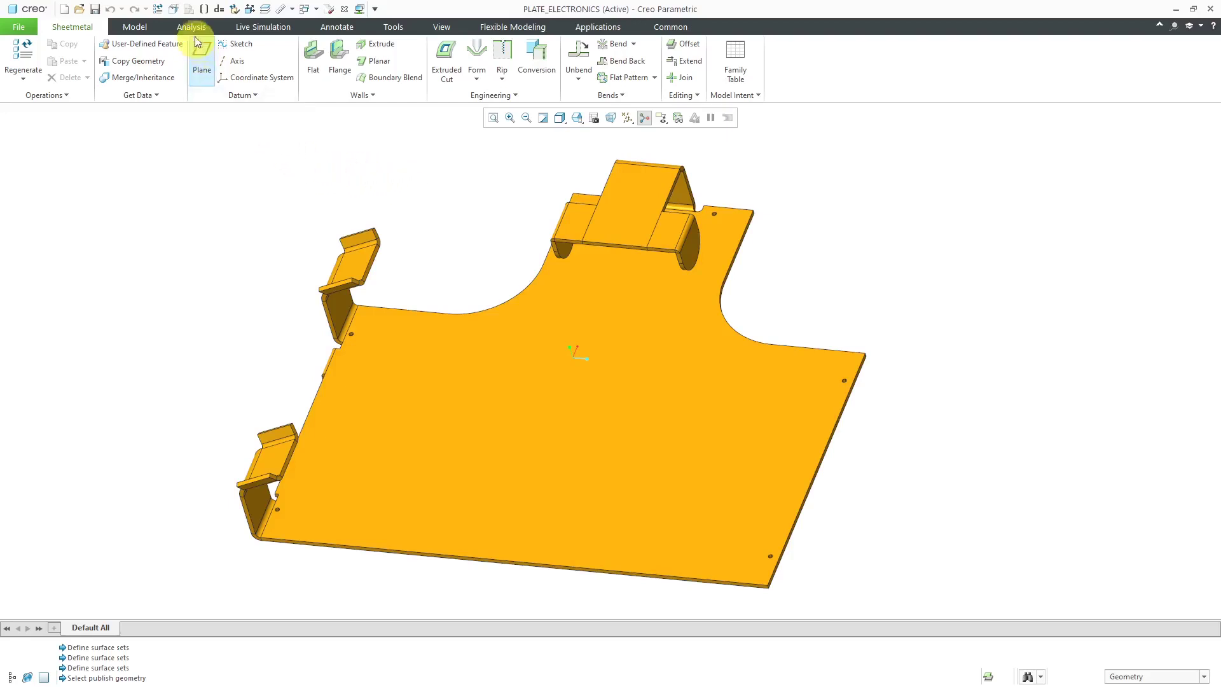
# Open the Annotate tools with the DETAIL annotation plane selected and the Model Tree shown beside the plate.
pyautogui.click(335, 28)
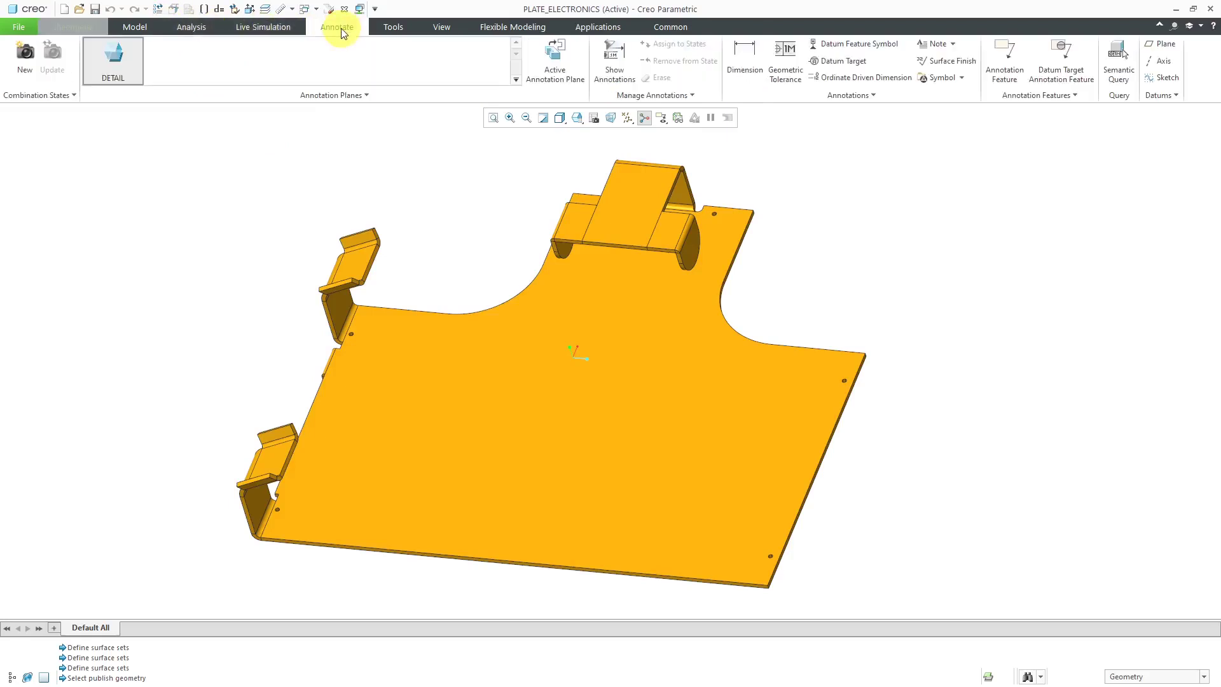
pyautogui.click(117, 56)
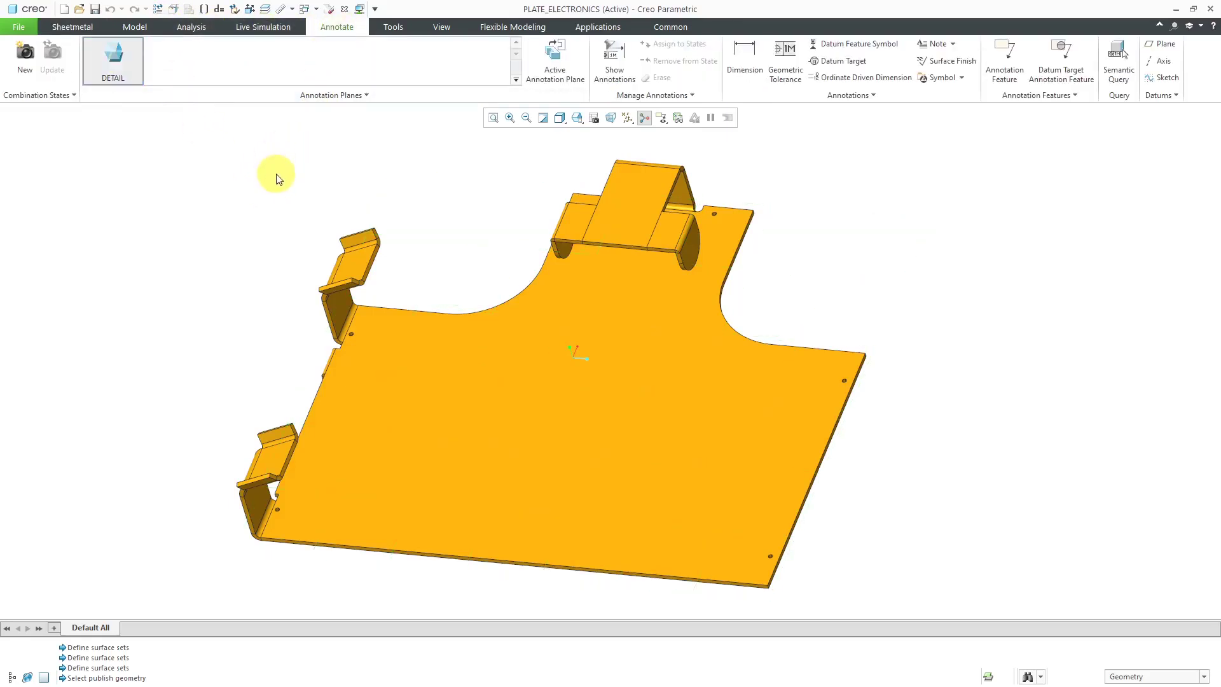
pyautogui.click(28, 675)
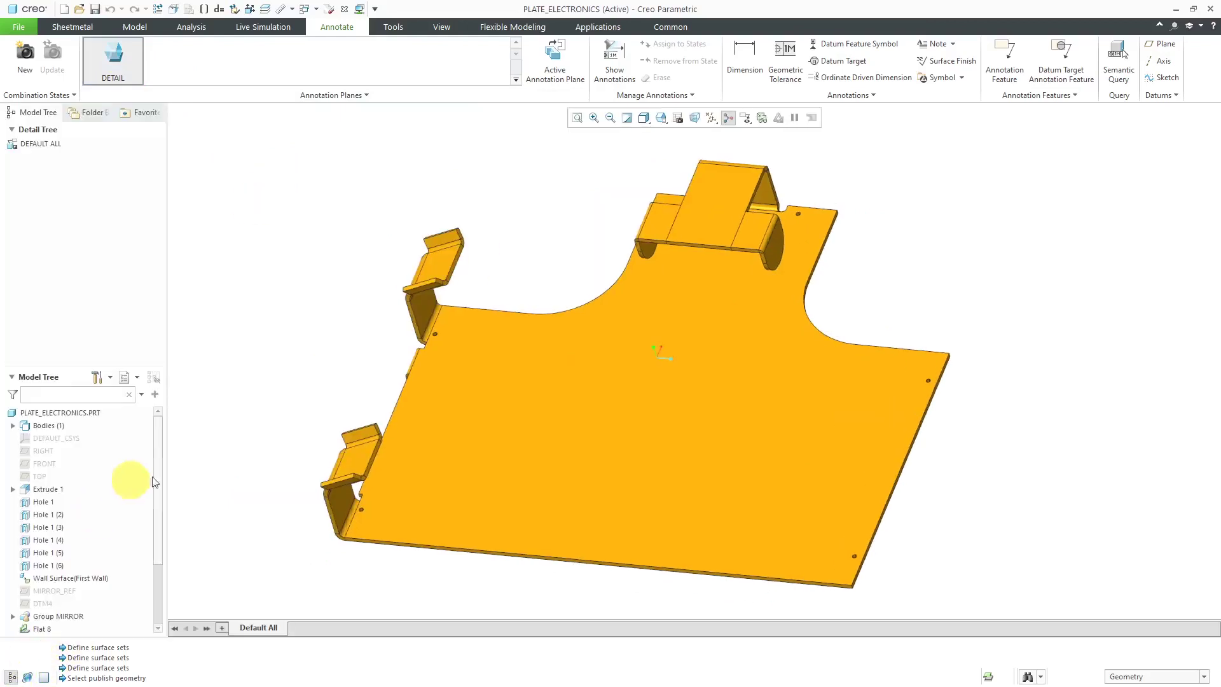
pyautogui.moveTo(664, 369)
pyautogui.mouseDown(button='middle')
pyautogui.moveTo(690, 369)
pyautogui.moveTo(654, 350)
pyautogui.moveTo(685, 337)
pyautogui.moveTo(664, 359)
pyautogui.mouseUp(button='middle')
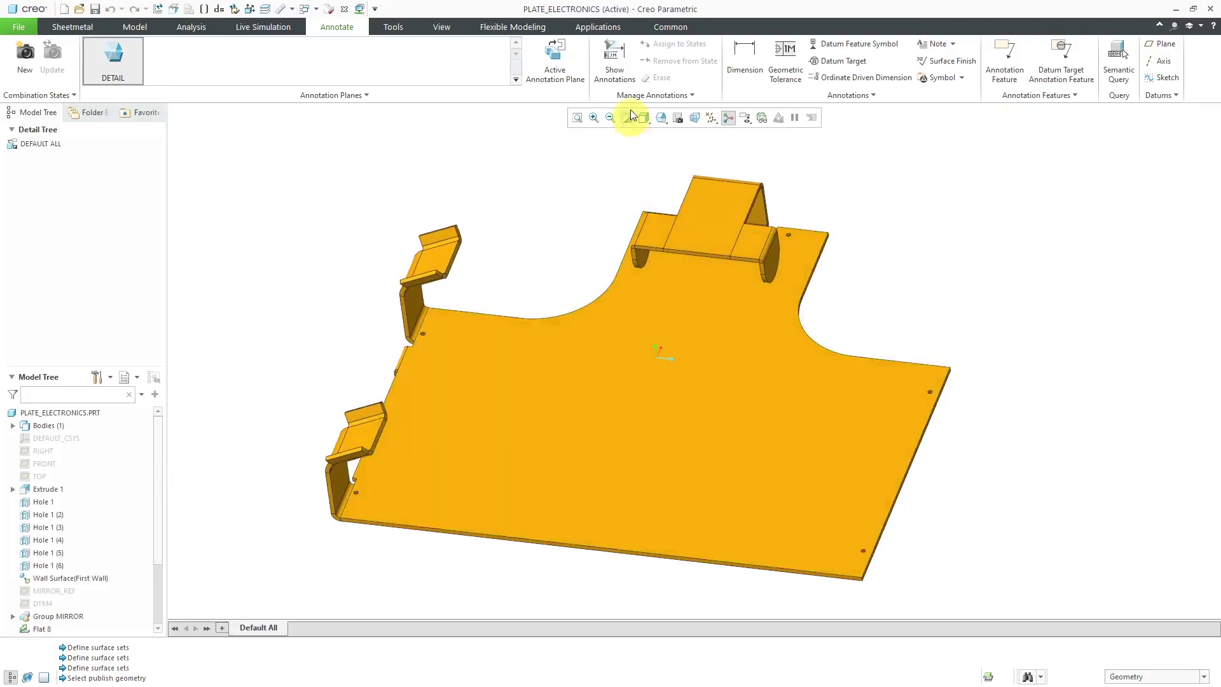
# Show Extrude 1's d5, d6 and d8 dimensions (410, 710 and 635) on the plate.
pyautogui.click(614, 64)
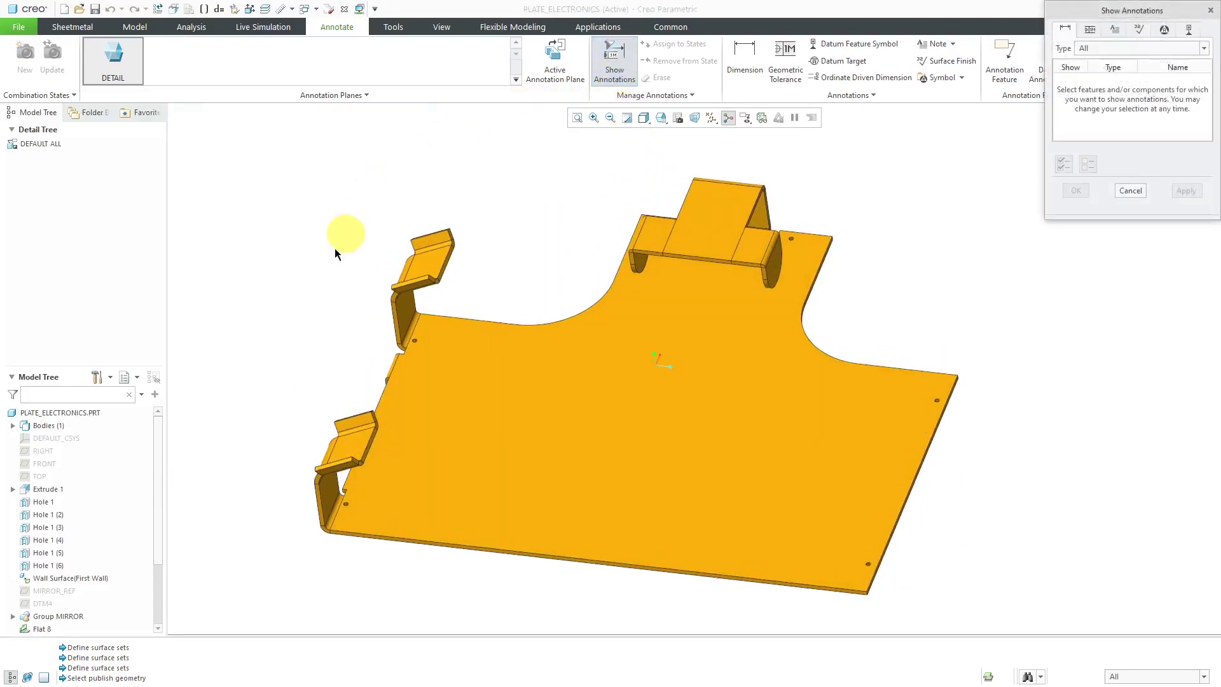
pyautogui.click(51, 493)
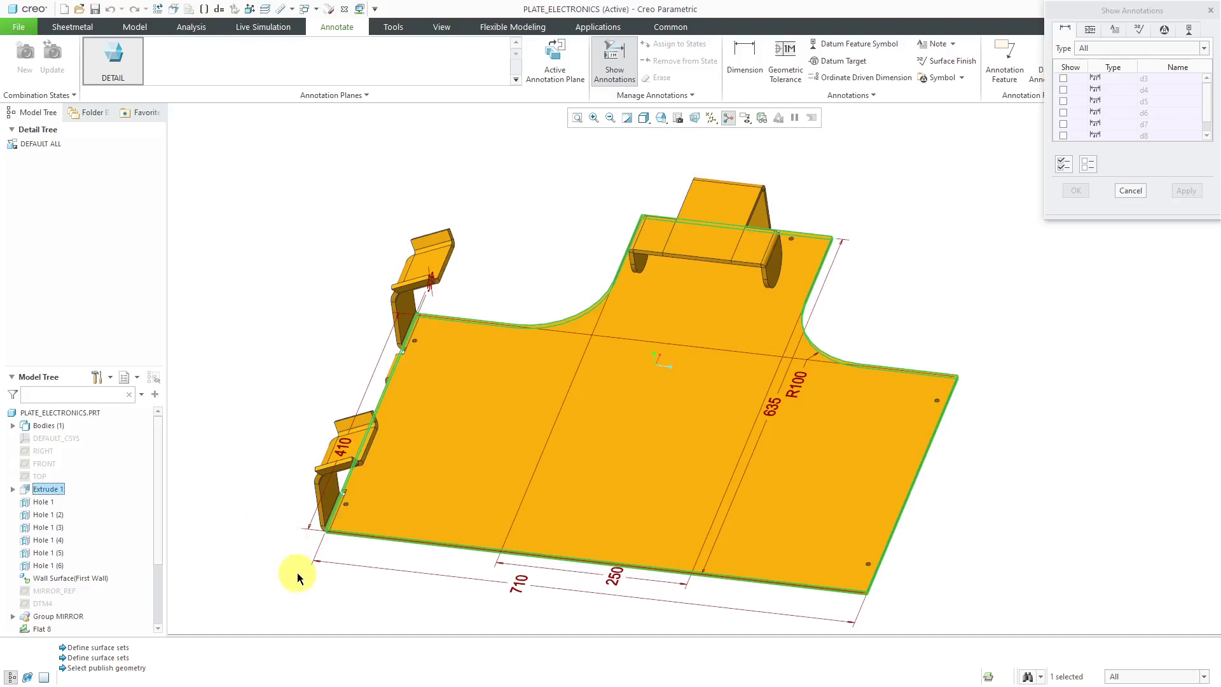
pyautogui.click(520, 584)
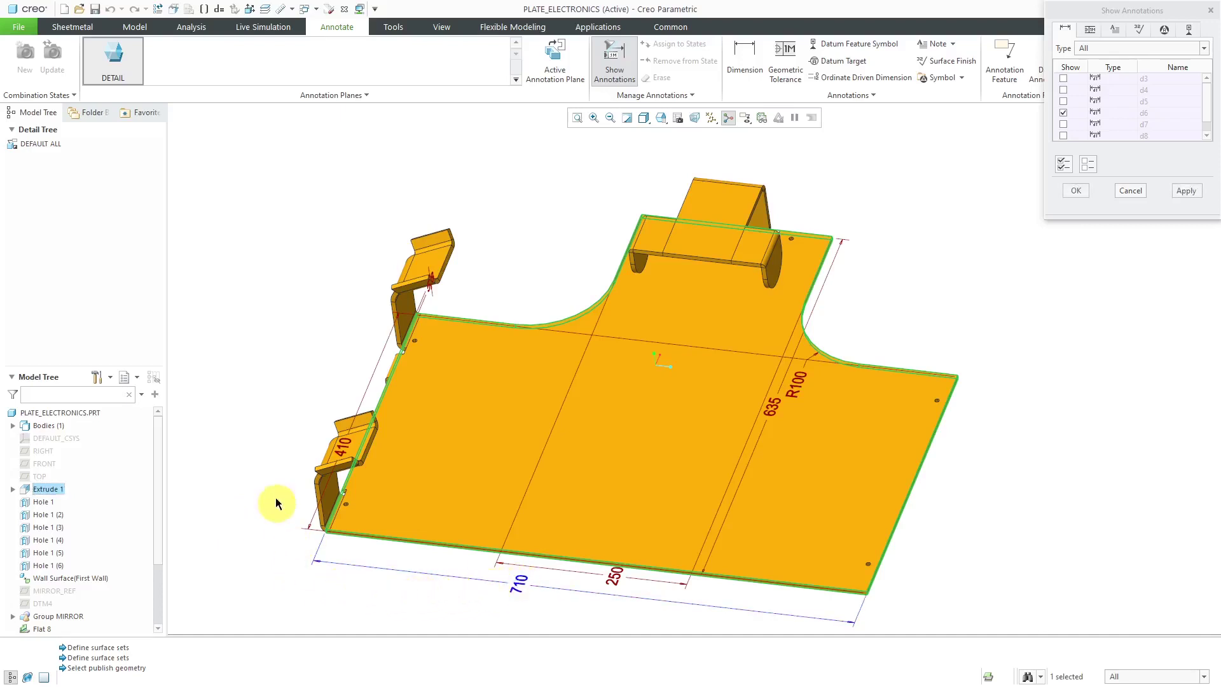
pyautogui.click(341, 446)
pyautogui.click(773, 406)
pyautogui.click(1073, 191)
# Drag the 635 dimension right, the 710 dimension outward and the 410 dimension left of the plate.
pyautogui.moveTo(770, 398); pyautogui.dragTo(995, 427)
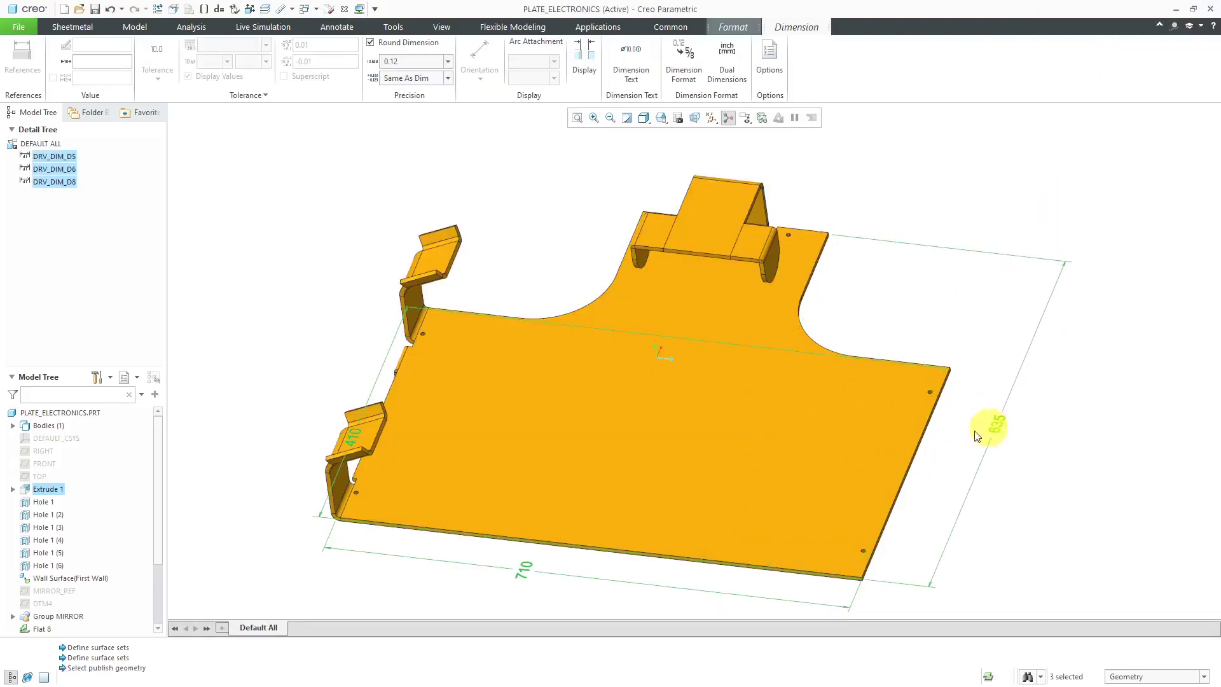
pyautogui.moveTo(519, 565); pyautogui.dragTo(580, 578)
pyautogui.moveTo(354, 438); pyautogui.dragTo(318, 404)
pyautogui.click(293, 321)
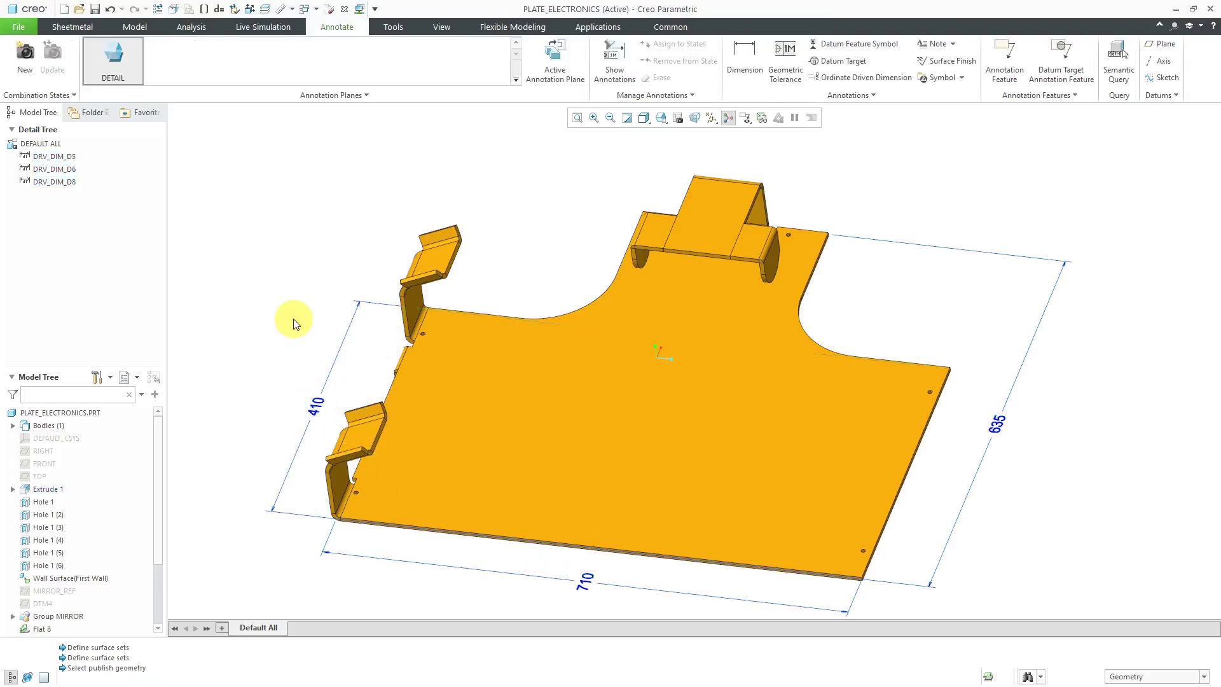
pyautogui.click(320, 401)
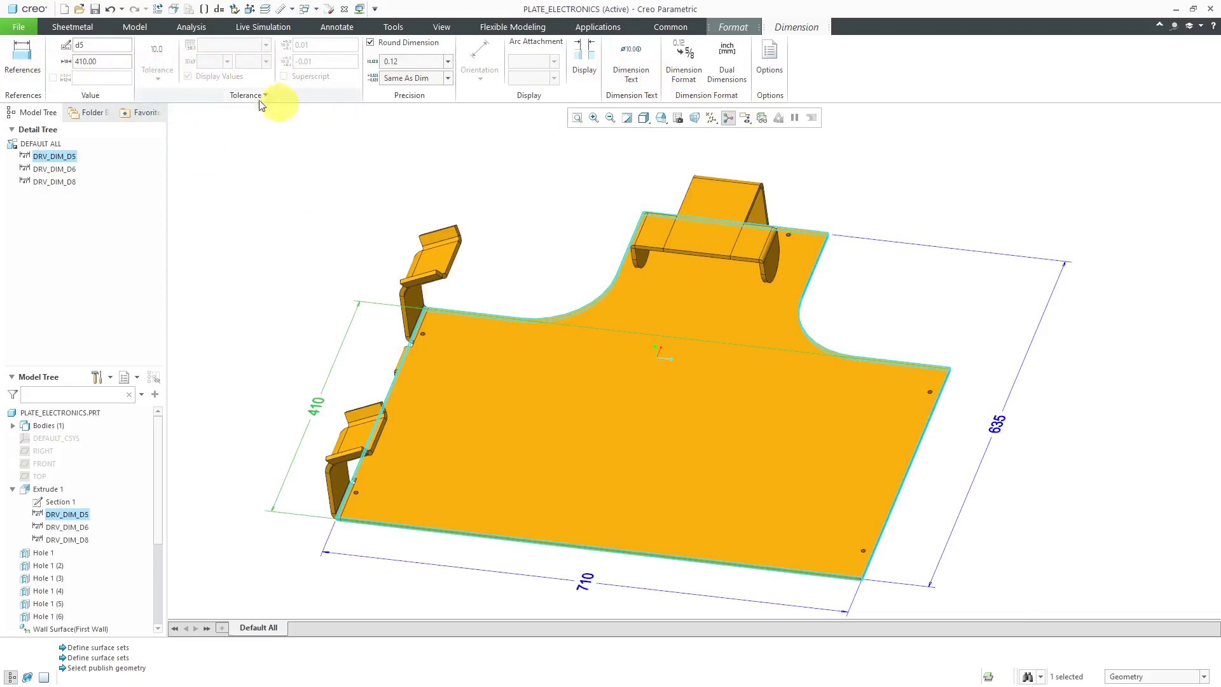
pyautogui.click(767, 63)
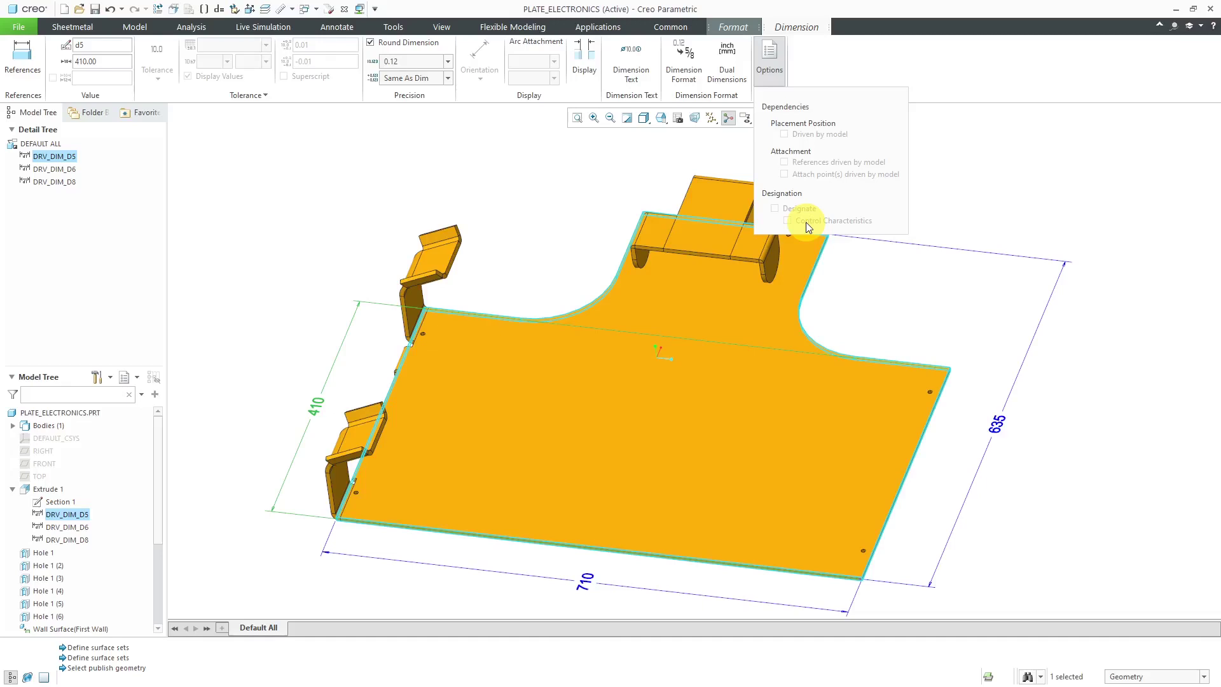
pyautogui.click(598, 168)
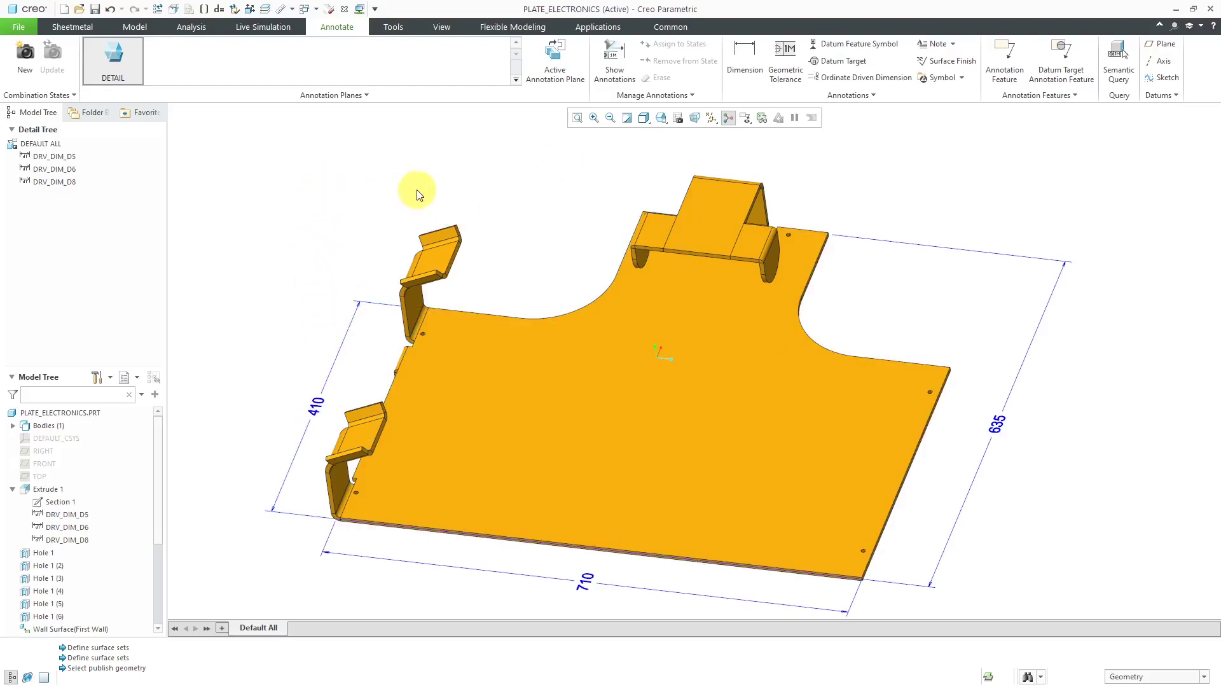
# Create a new 410 dimension between the plate's bottom and top edges.
pyautogui.click(744, 53)
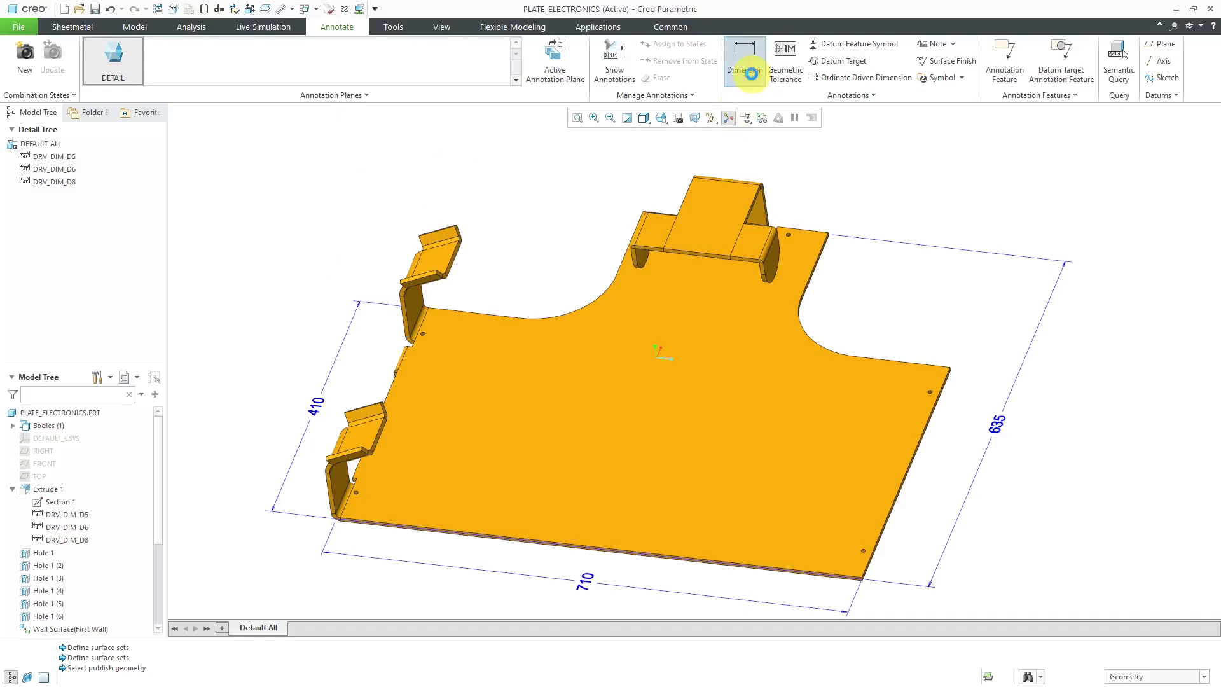
pyautogui.scroll(4, 913, 572)
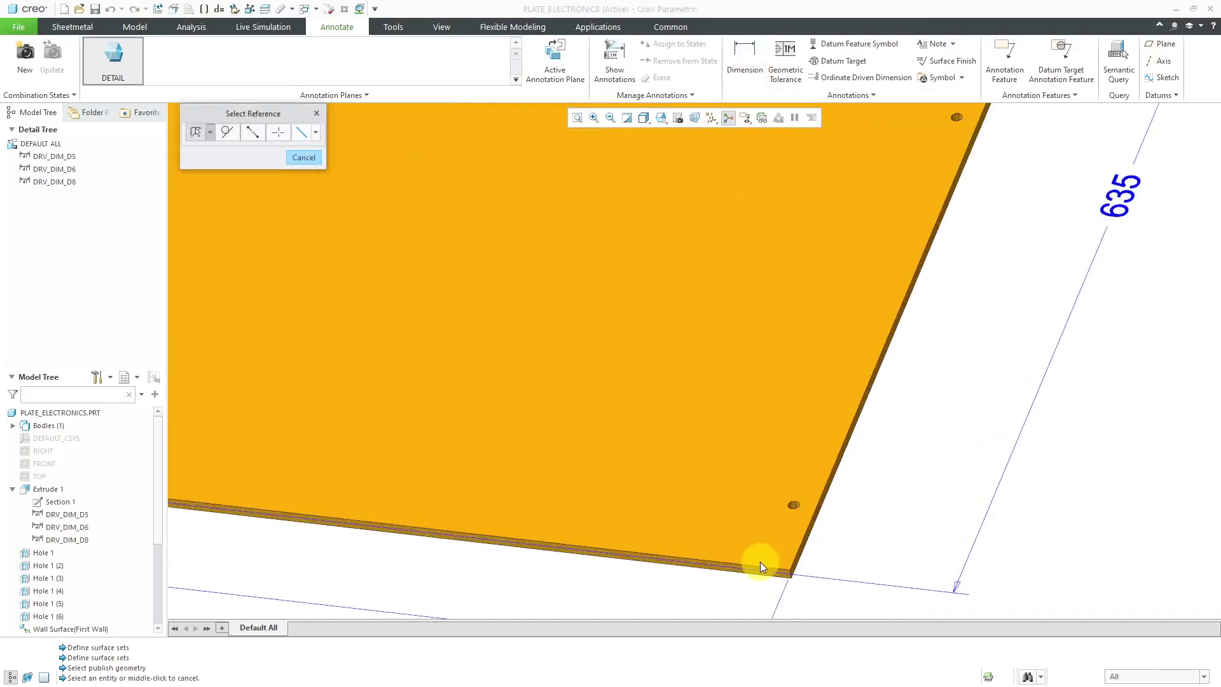
pyautogui.click(759, 566)
pyautogui.scroll(-5, 827, 555)
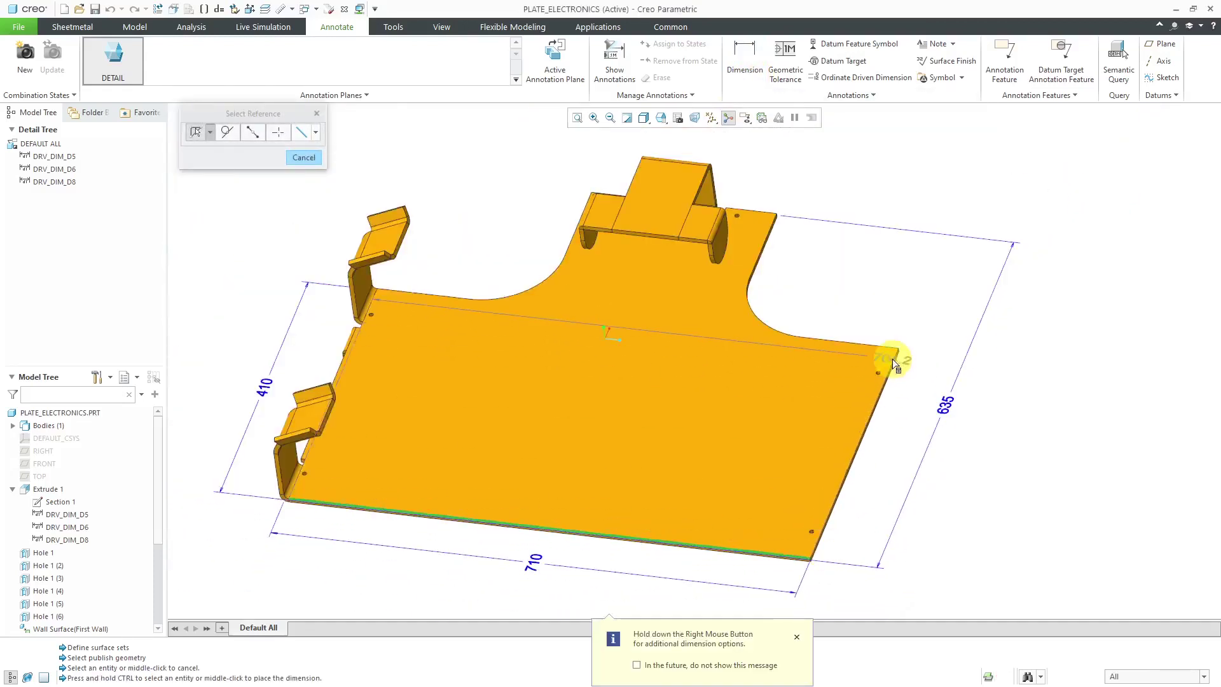
pyautogui.scroll(5, 890, 352)
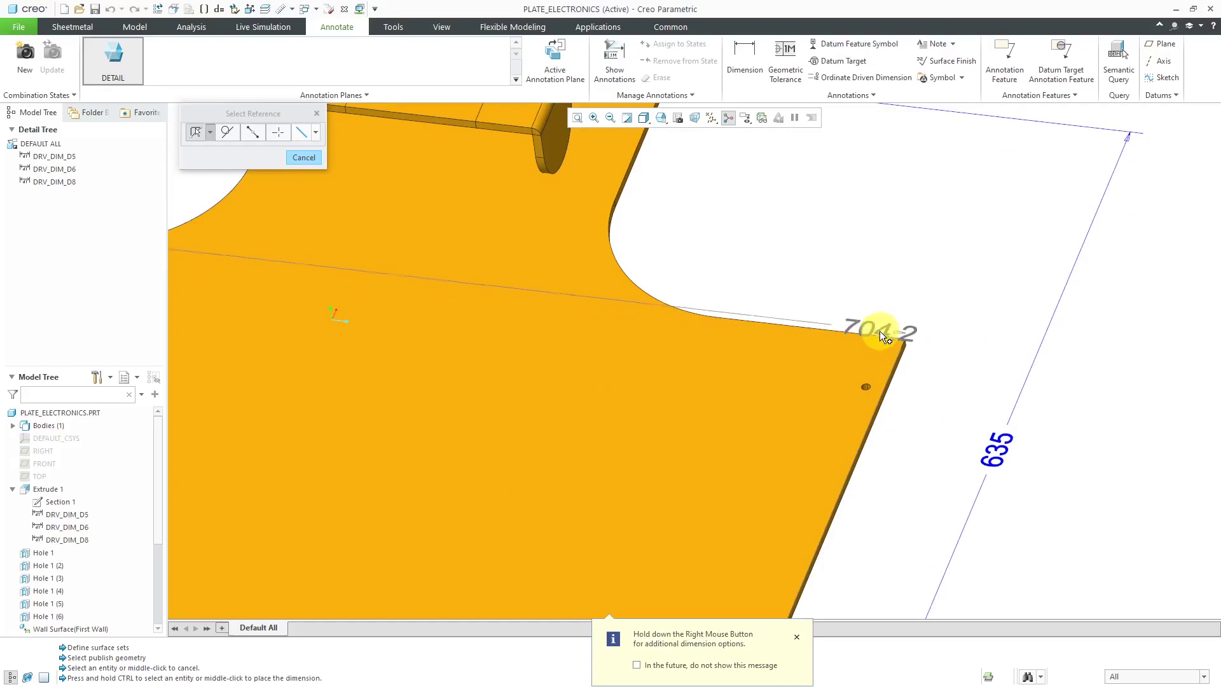
pyautogui.keyDown('ctrl'); pyautogui.click(880, 334); pyautogui.keyUp('ctrl')
pyautogui.scroll(-5, 887, 411)
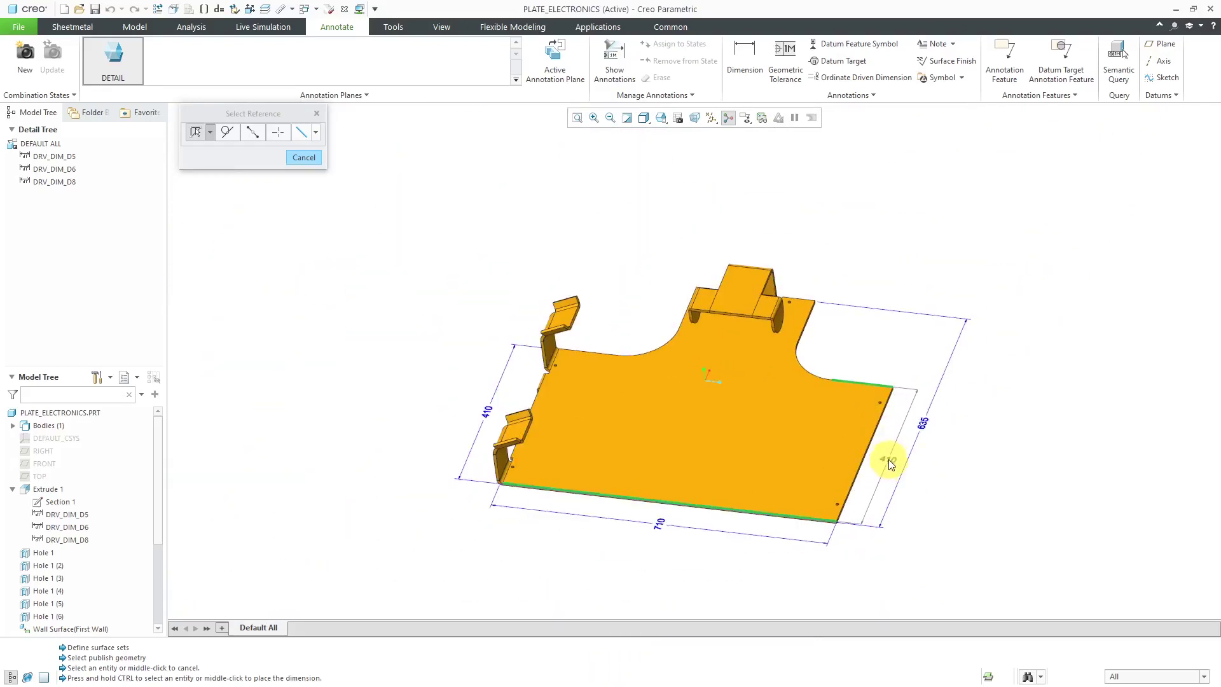
pyautogui.middleClick(888, 460)
pyautogui.scroll(3, 890, 452)
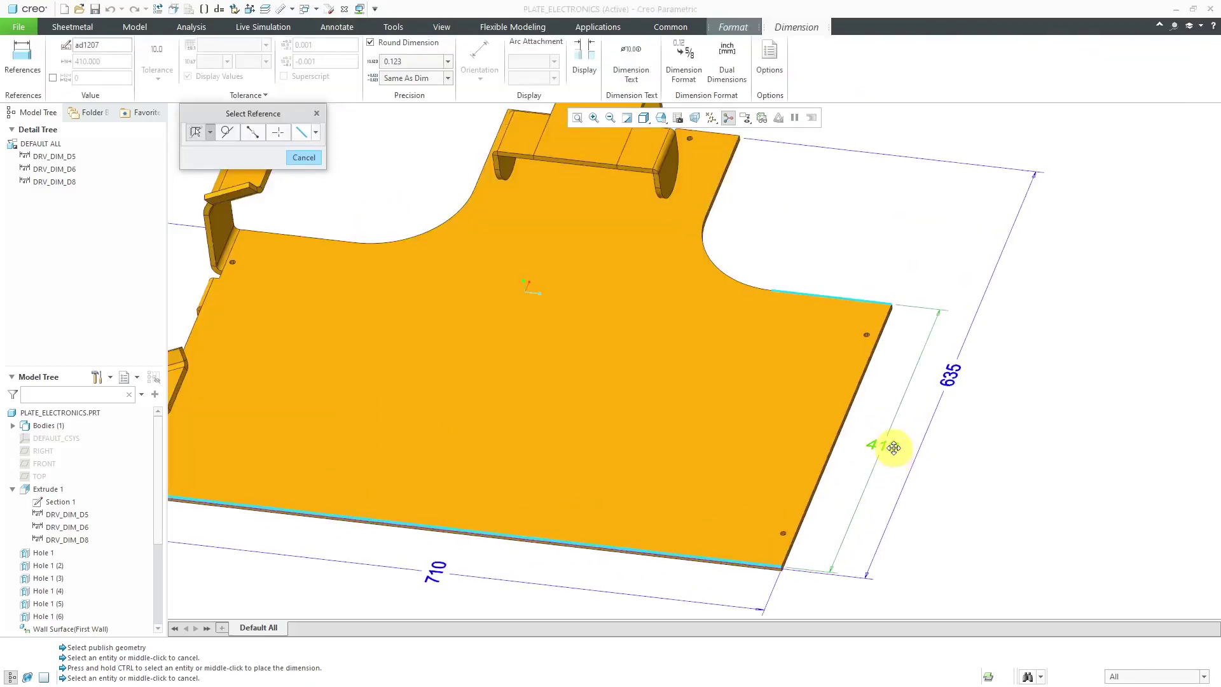
pyautogui.click(894, 448)
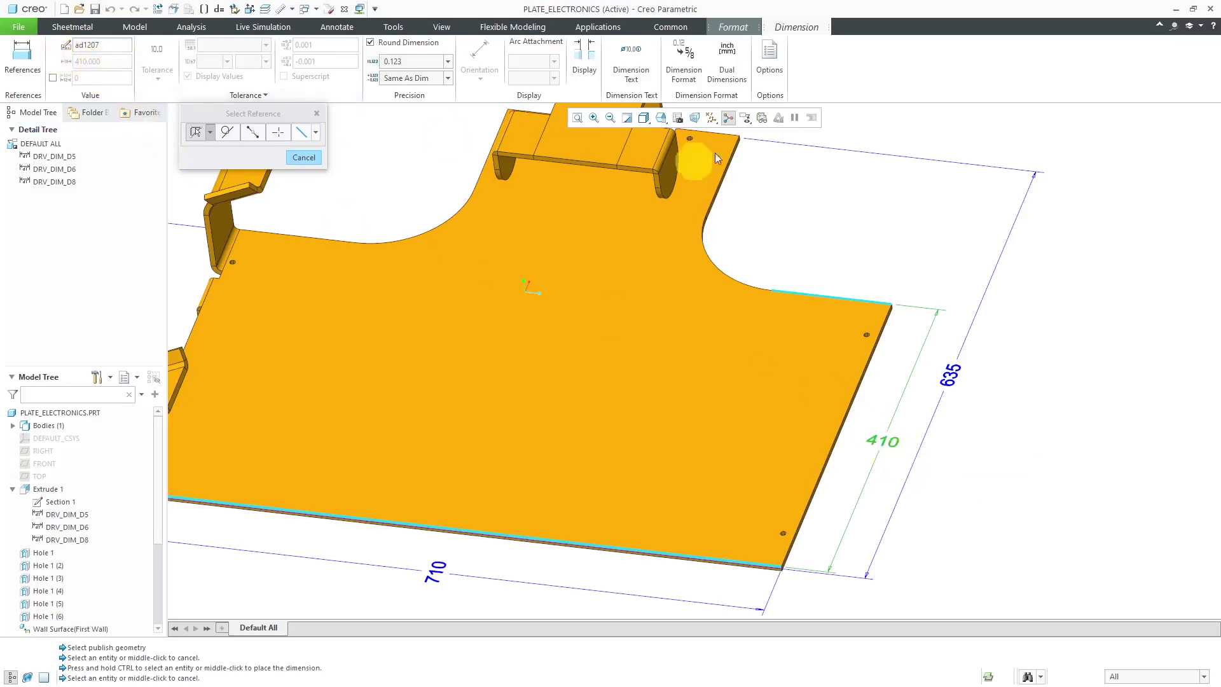
# Mark the new dimension as designated and a control characteristic, then place it on the plate.
pyautogui.click(776, 88)
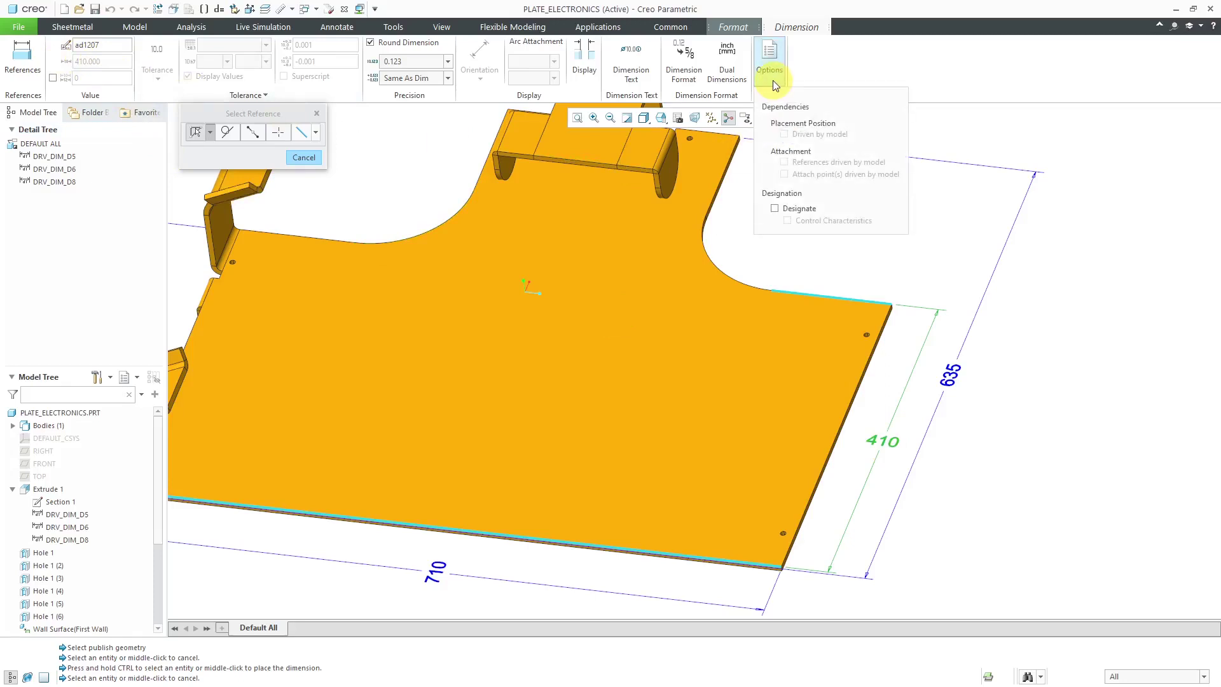
pyautogui.click(775, 208)
pyautogui.click(788, 221)
pyautogui.middleClick(894, 269)
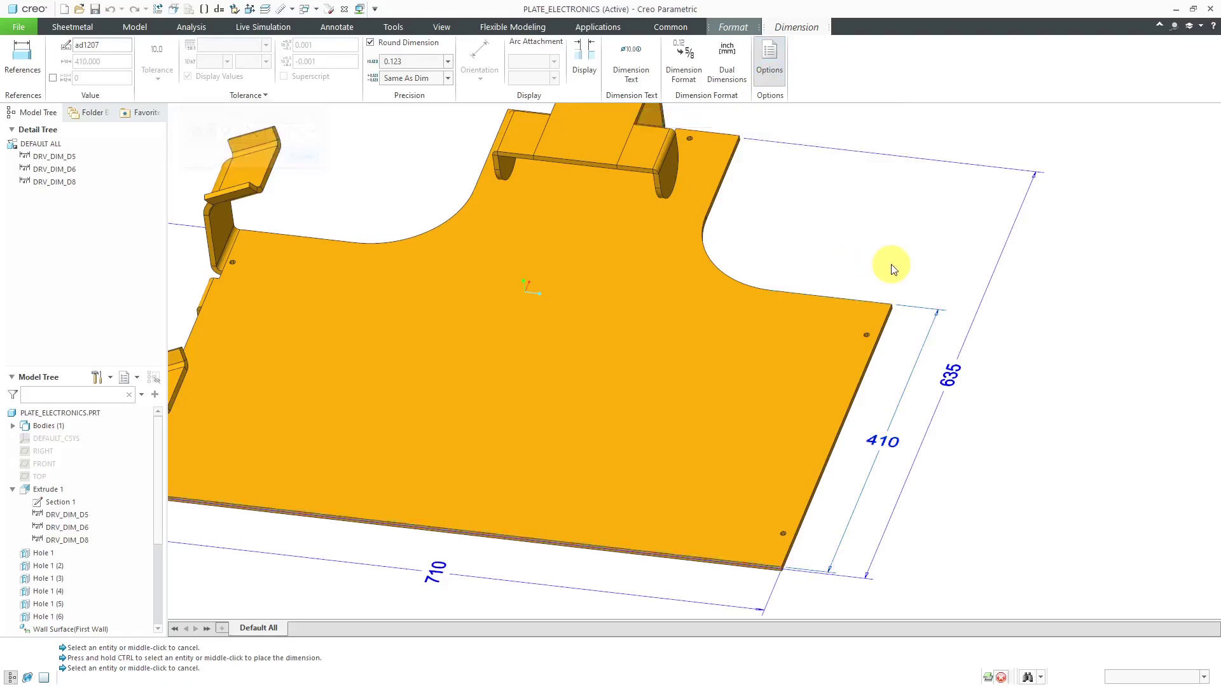
# End the dimensioning command and bring up the ENGINE-HEAD part model.
pyautogui.hotkey('ctrl', 'd')
pyautogui.scroll(2, 979, 349)
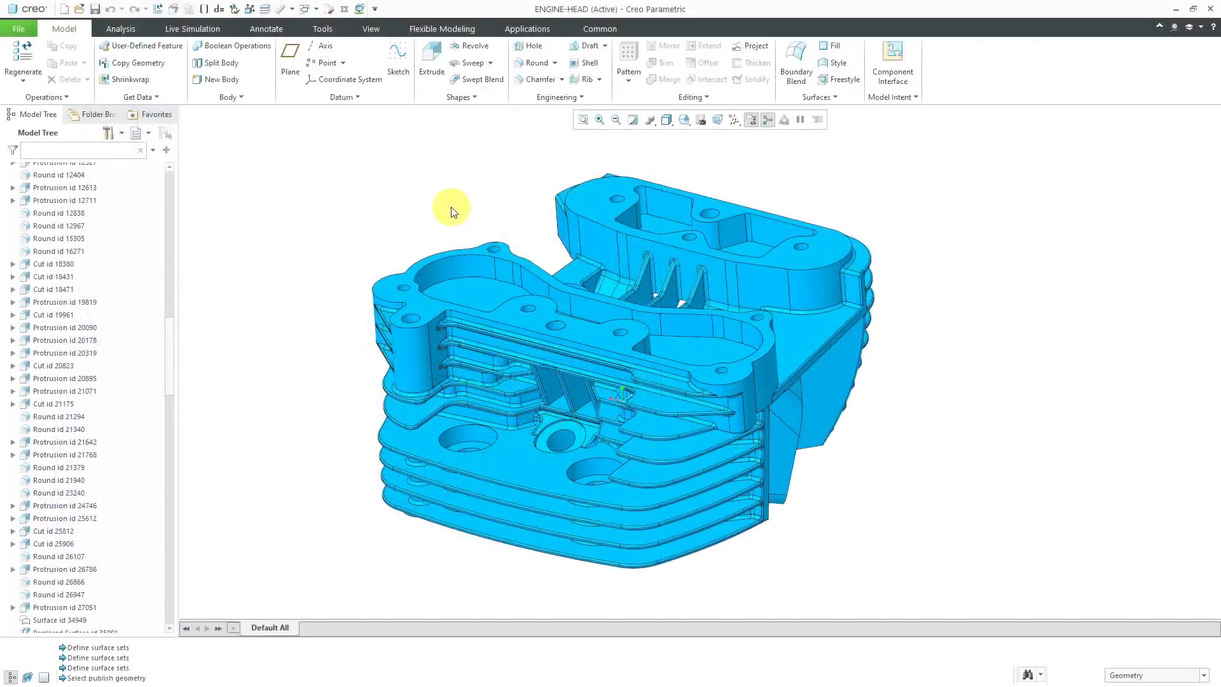
# Select the PROTRUSION-MODIFY flange wall and display its dimensions for editing.
pyautogui.moveTo(170, 347)
pyautogui.mouseDown()
pyautogui.moveTo(173, 196)
pyautogui.moveTo(165, 589)
pyautogui.moveTo(183, 547)
pyautogui.moveTo(183, 198)
pyautogui.moveTo(175, 349)
pyautogui.mouseUp()
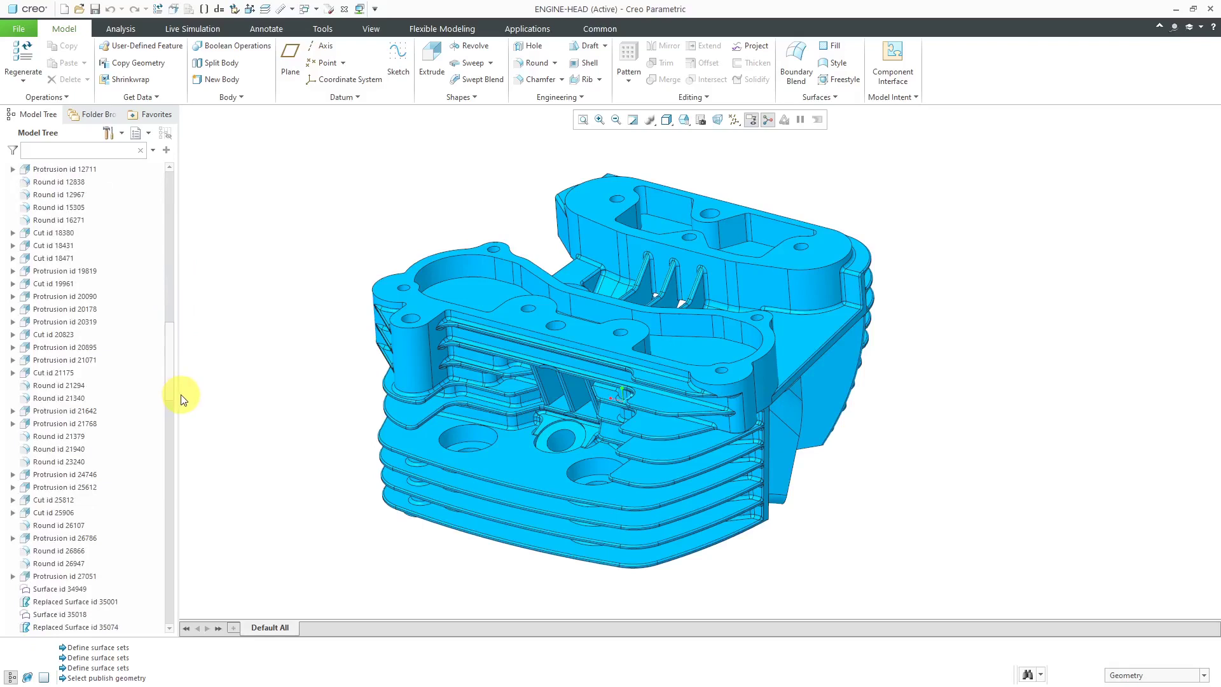
pyautogui.scroll(3, 765, 369)
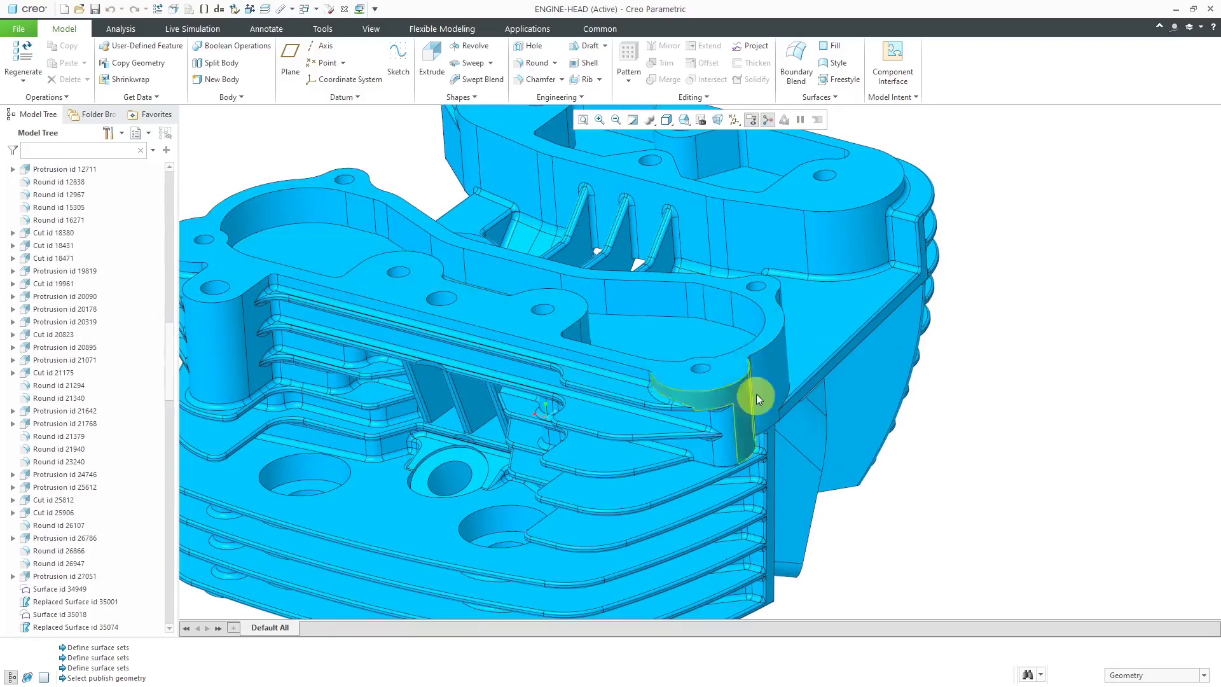
pyautogui.click(760, 376)
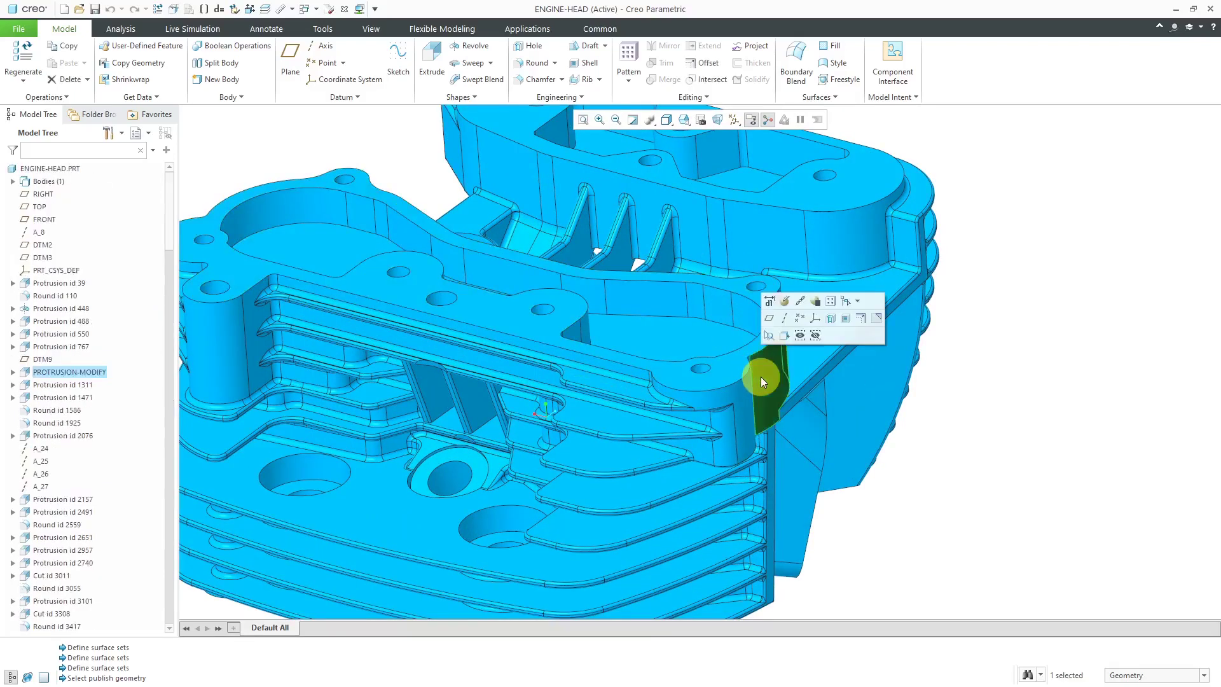
pyautogui.click(769, 301)
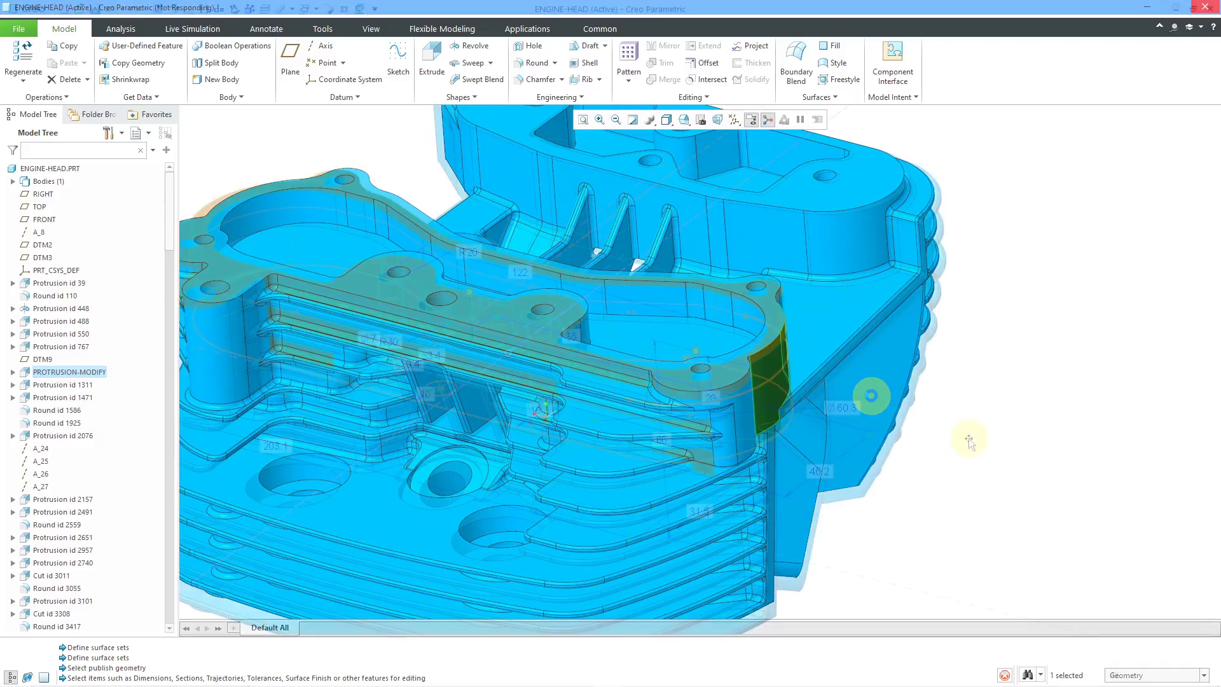
# Change the flange's 28.00 depth dimension to 32.
pyautogui.moveTo(966, 439)
pyautogui.mouseDown(button='middle')
pyautogui.moveTo(962, 417)
pyautogui.moveTo(1003, 426)
pyautogui.moveTo(978, 438)
pyautogui.mouseUp(button='middle')
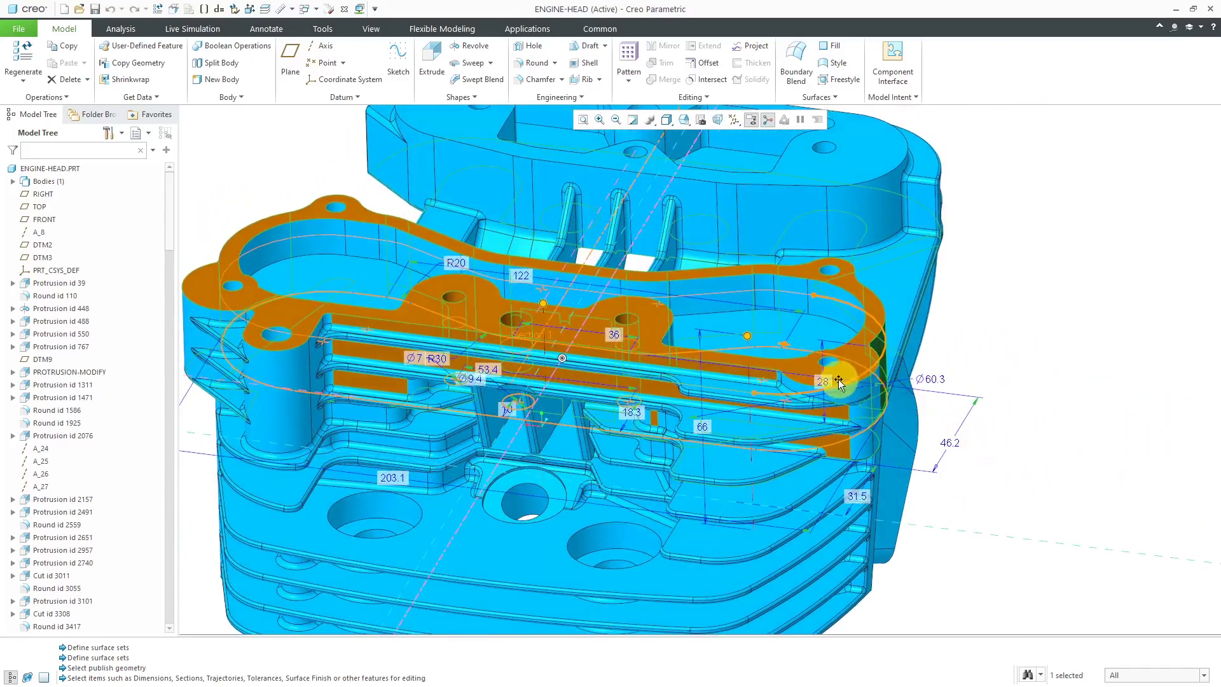
pyautogui.moveTo(824, 386); pyautogui.dragTo(842, 329, button='middle')
pyautogui.scroll(3, 842, 330)
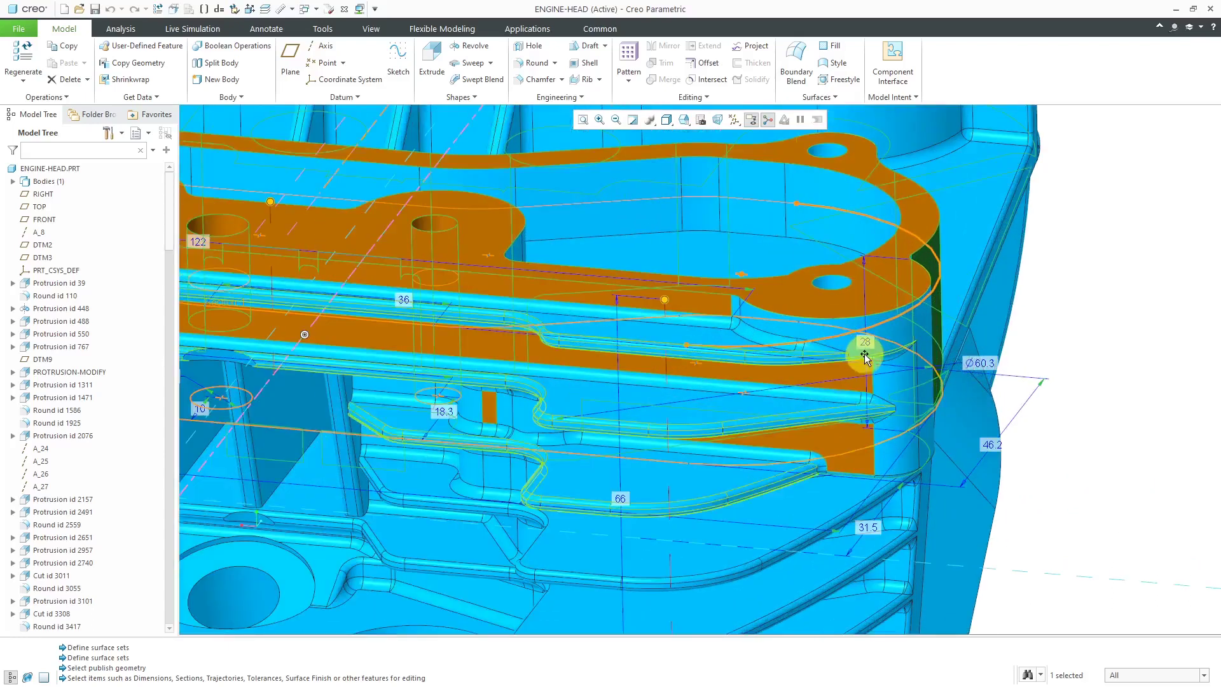
pyautogui.click(938, 367)
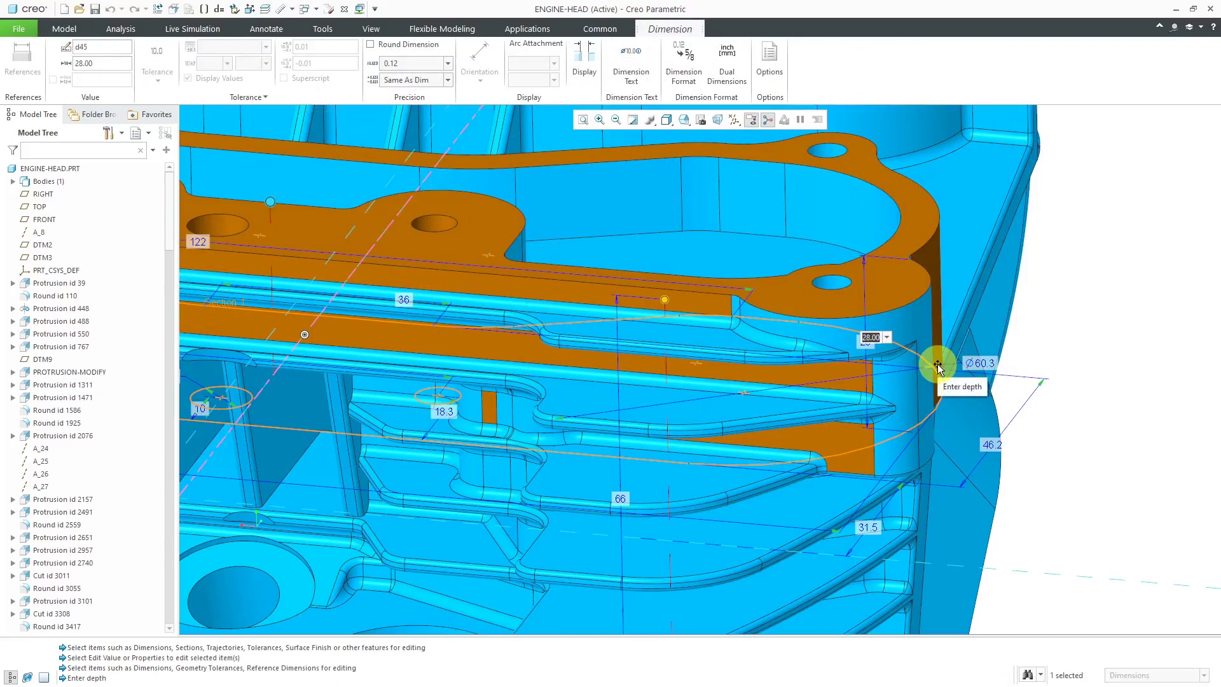
pyautogui.write('32')
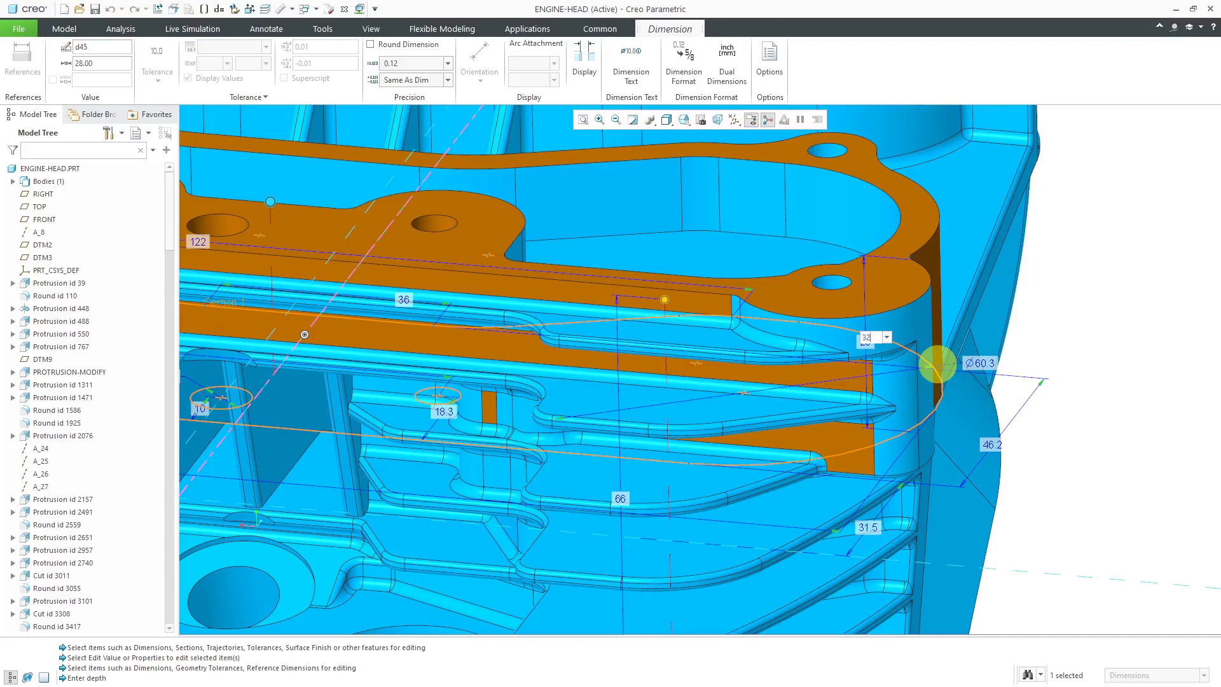
pyautogui.press('Return')
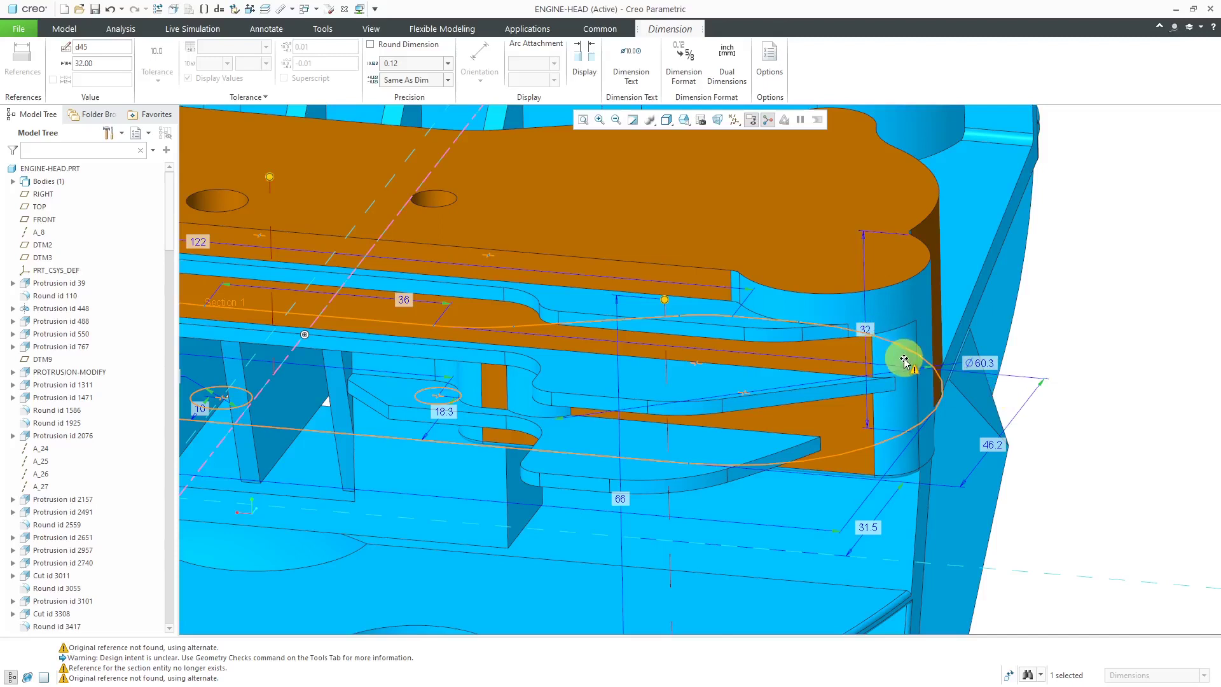
# Regenerate the ENGINE-HEAD part, which reports two failed features.
pyautogui.scroll(4, 963, 377)
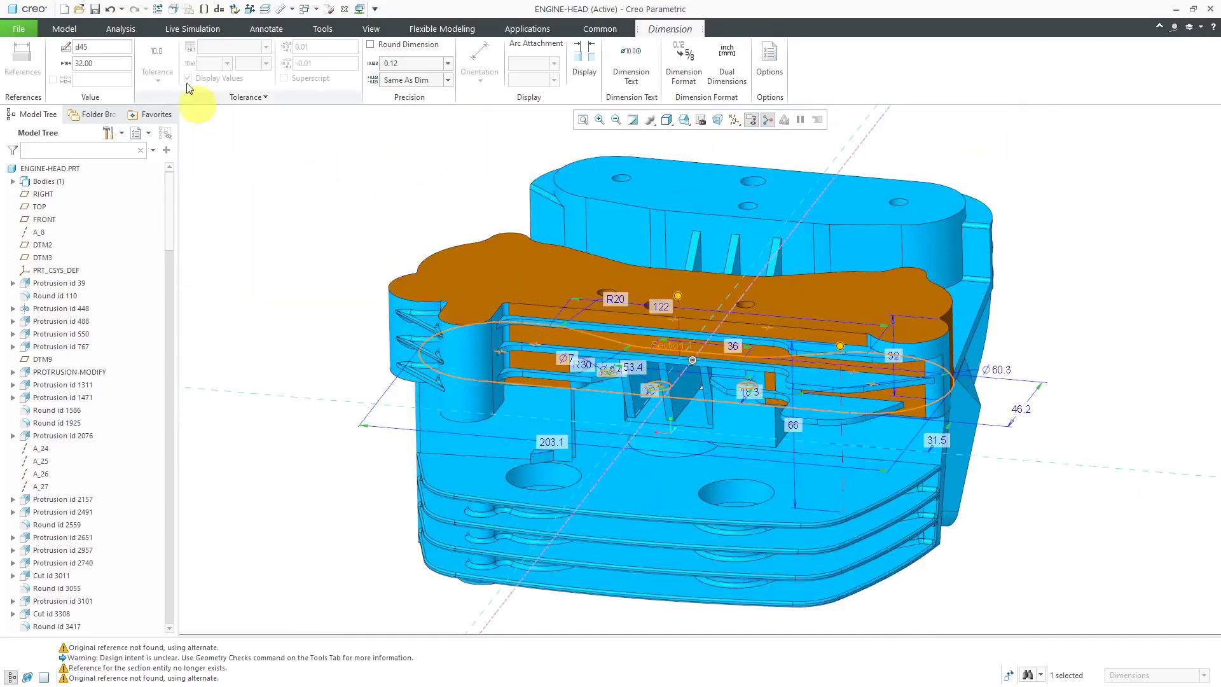
pyautogui.click(64, 29)
pyautogui.click(23, 56)
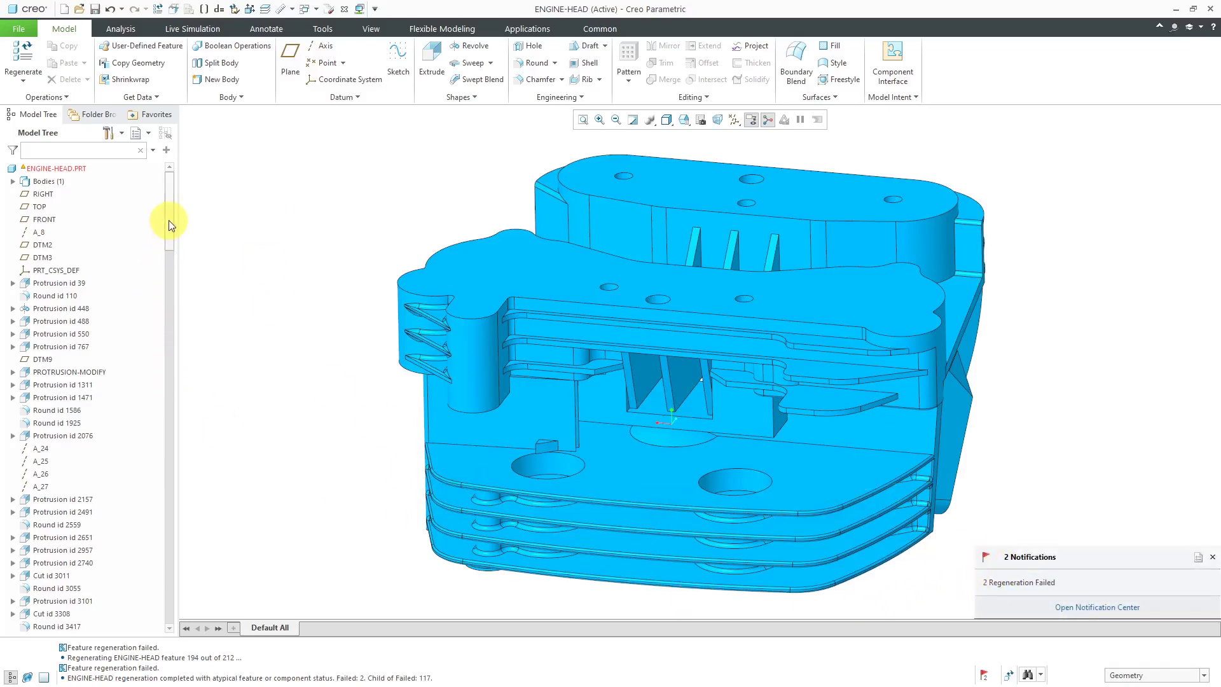
# Inspect the failed geometry and red tree features, then undo the depth change.
pyautogui.moveTo(169, 220)
pyautogui.mouseDown()
pyautogui.moveTo(150, 392)
pyautogui.moveTo(178, 556)
pyautogui.moveTo(166, 620)
pyautogui.moveTo(169, 185)
pyautogui.moveTo(169, 207)
pyautogui.mouseUp()
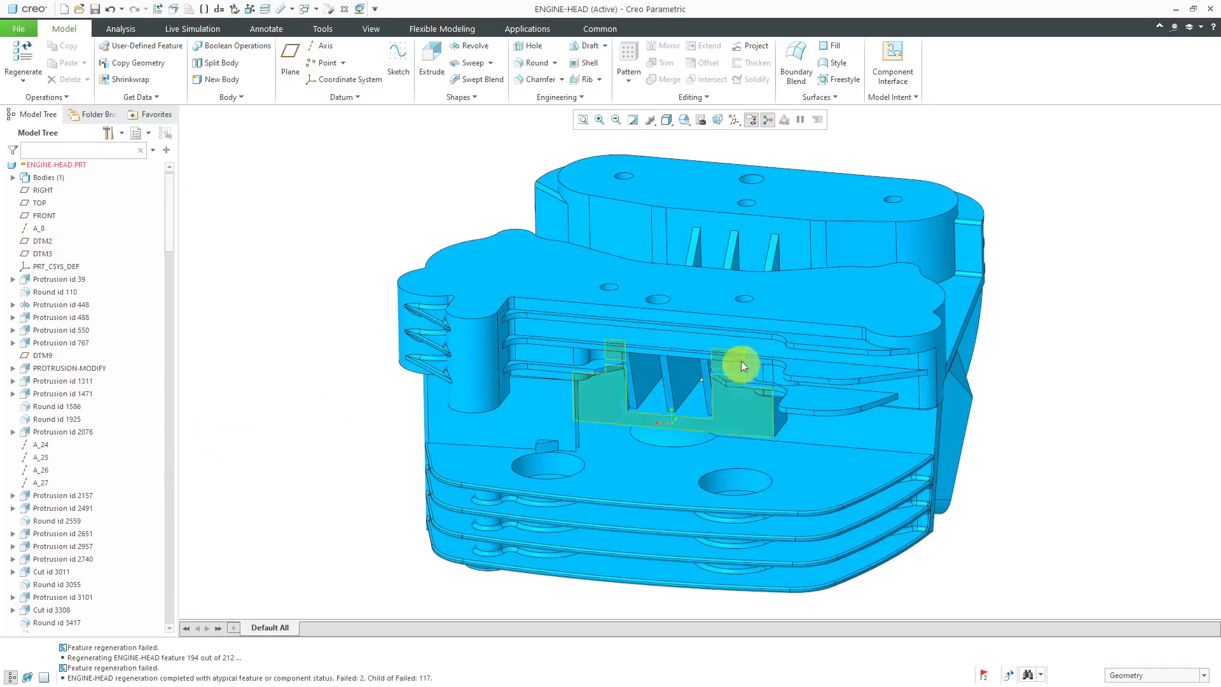
pyautogui.moveTo(494, 275)
pyautogui.mouseDown(button='middle')
pyautogui.moveTo(529, 292)
pyautogui.moveTo(518, 292)
pyautogui.mouseUp(button='middle')
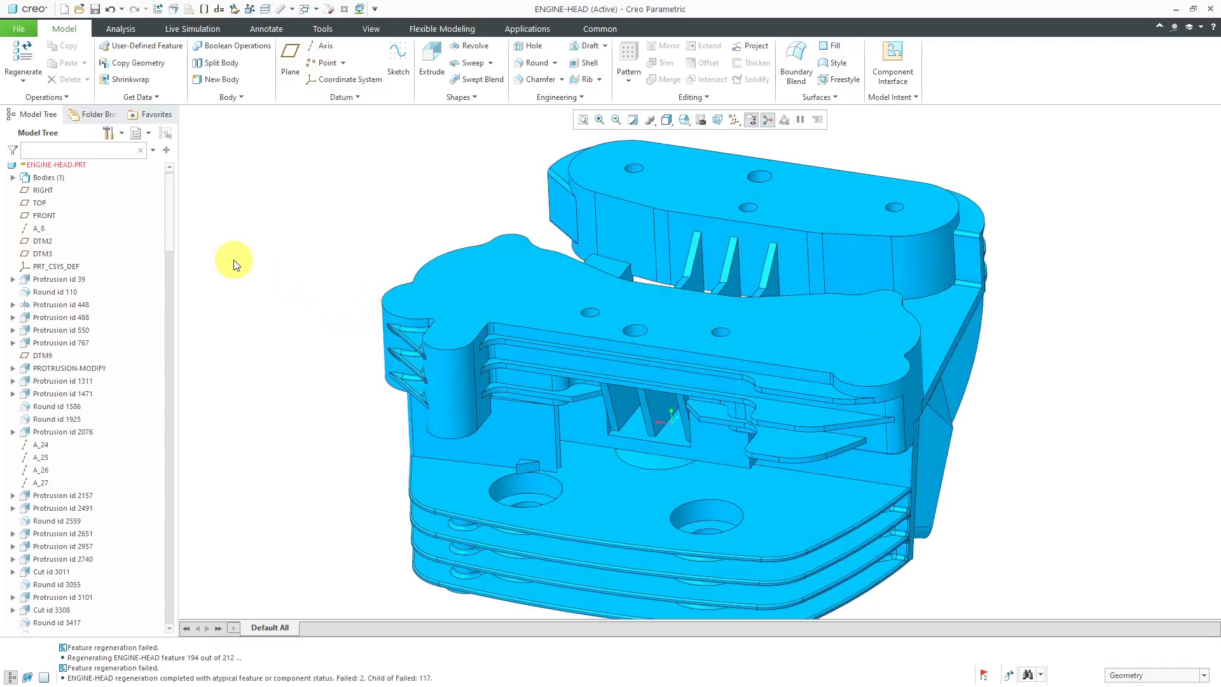
pyautogui.moveTo(168, 213); pyautogui.dragTo(160, 370)
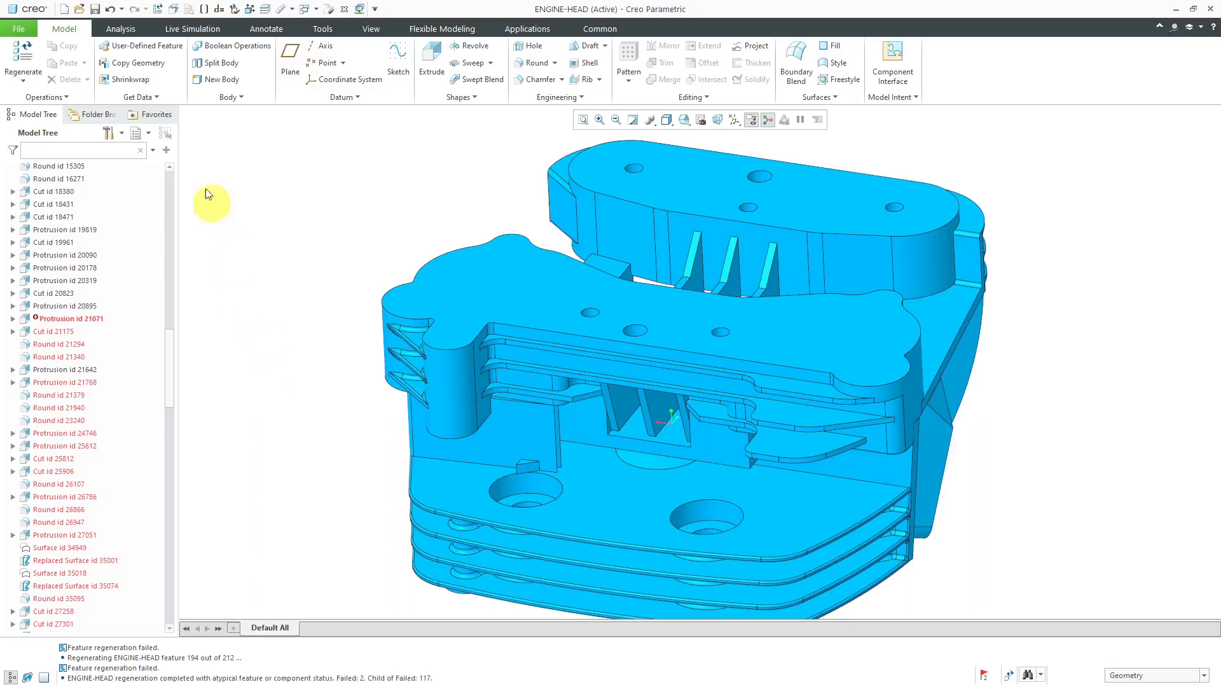
pyautogui.click(108, 11)
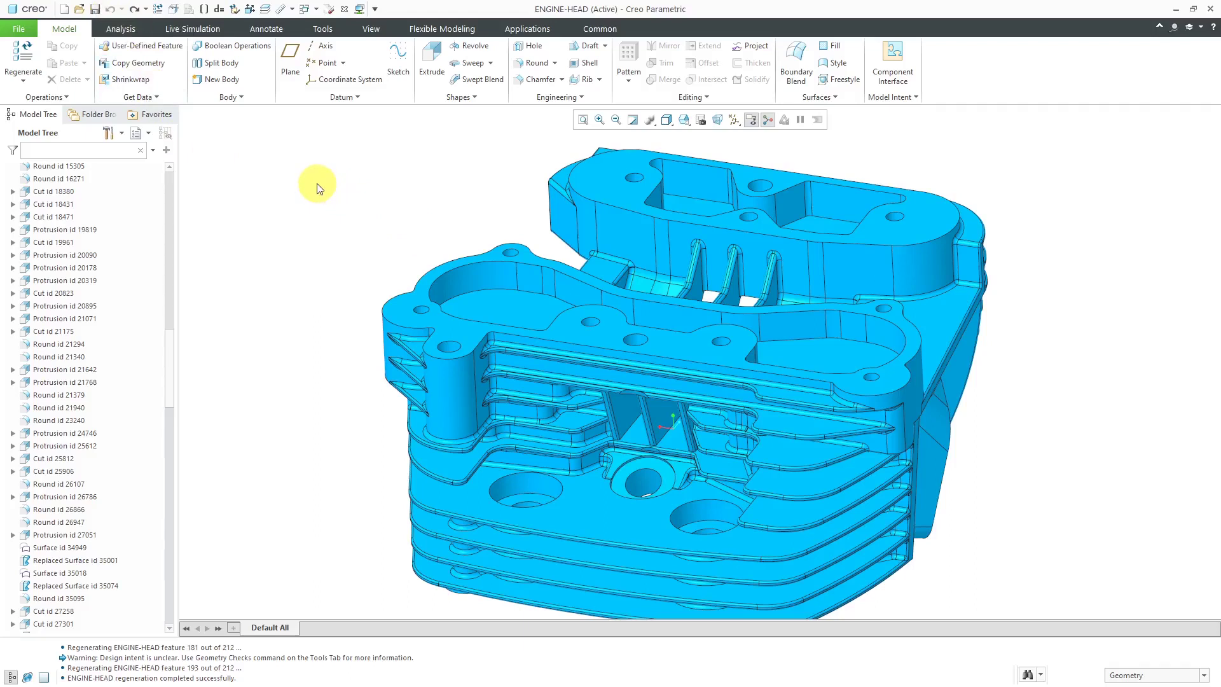
# In Flexible Modeling, select the engine head's top flange face and start a Move on it.
pyautogui.click(430, 29)
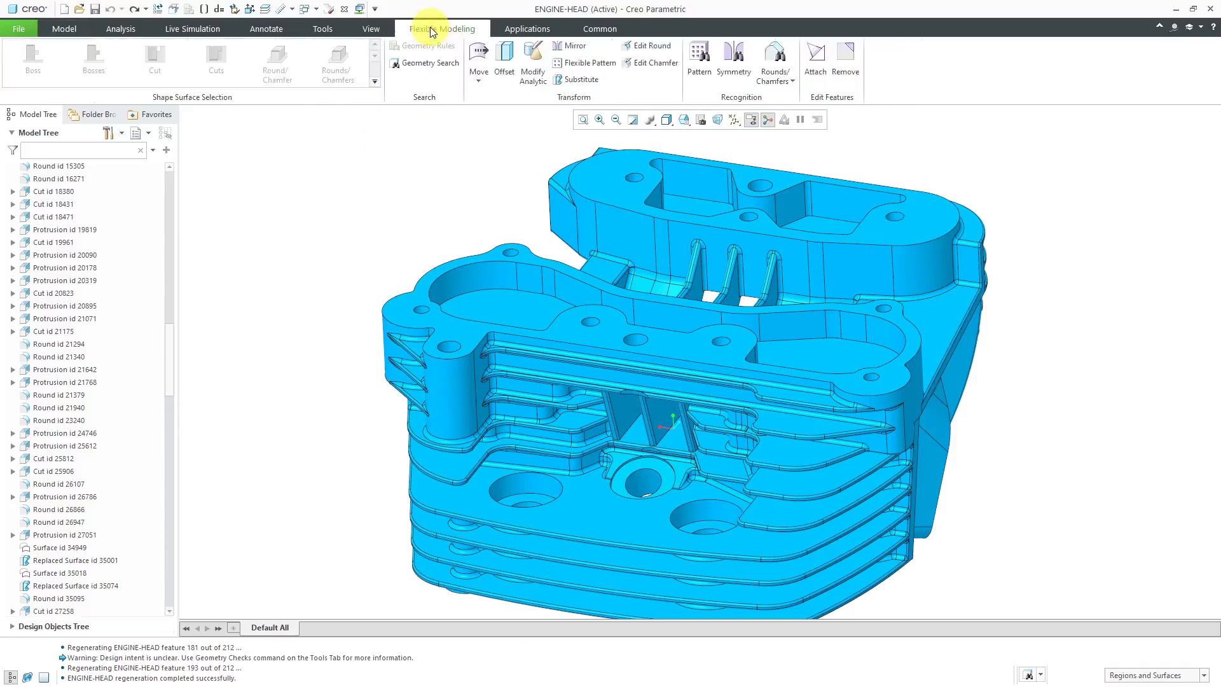
pyautogui.click(902, 364)
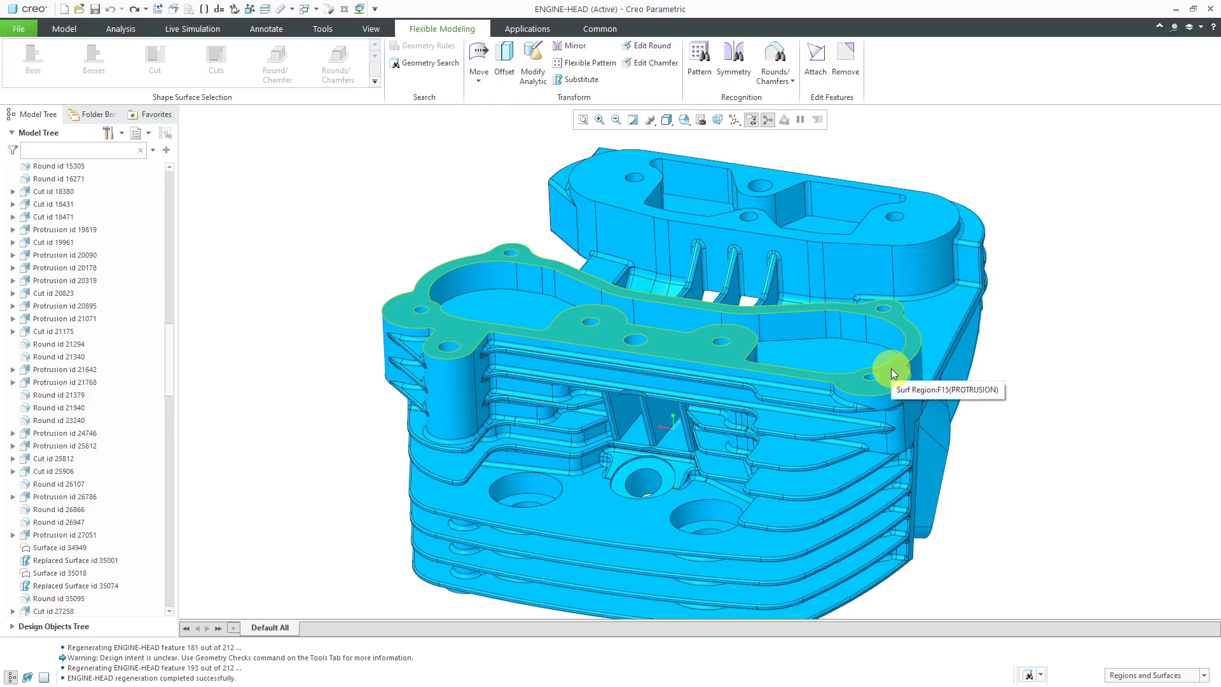
pyautogui.click(891, 368)
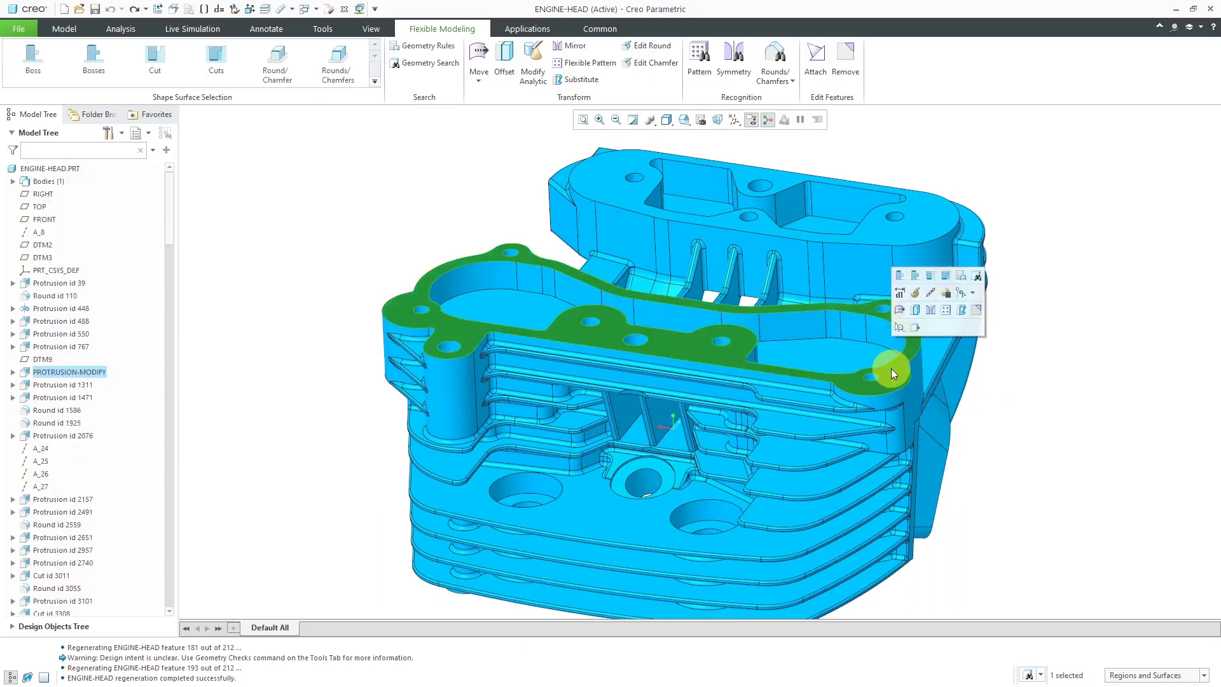
pyautogui.click(901, 311)
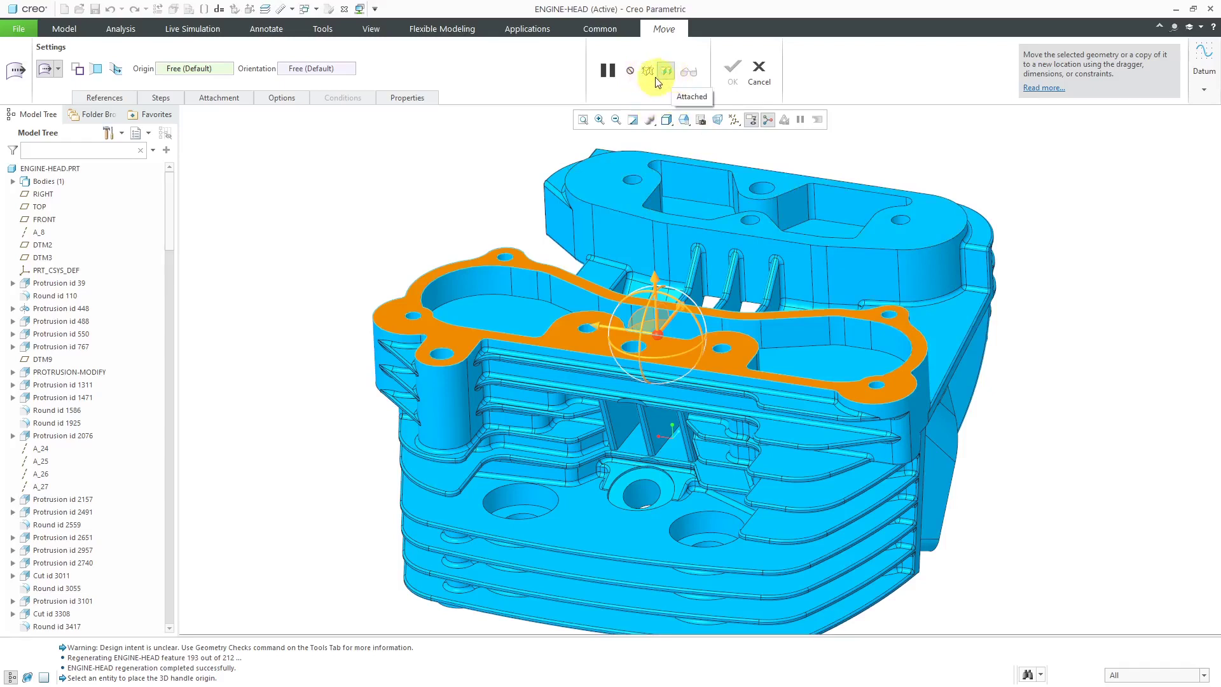
# Move the unattached top flange face up by 4.000 and finish the move feature.
pyautogui.click(648, 72)
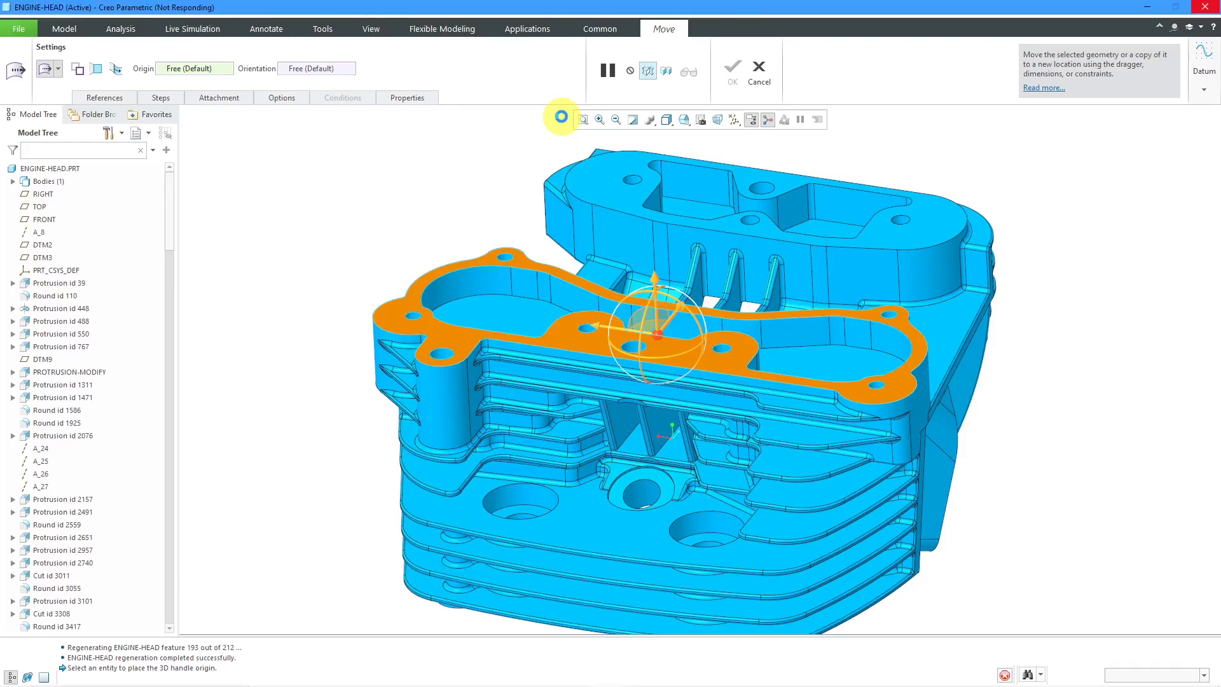
pyautogui.click(600, 345)
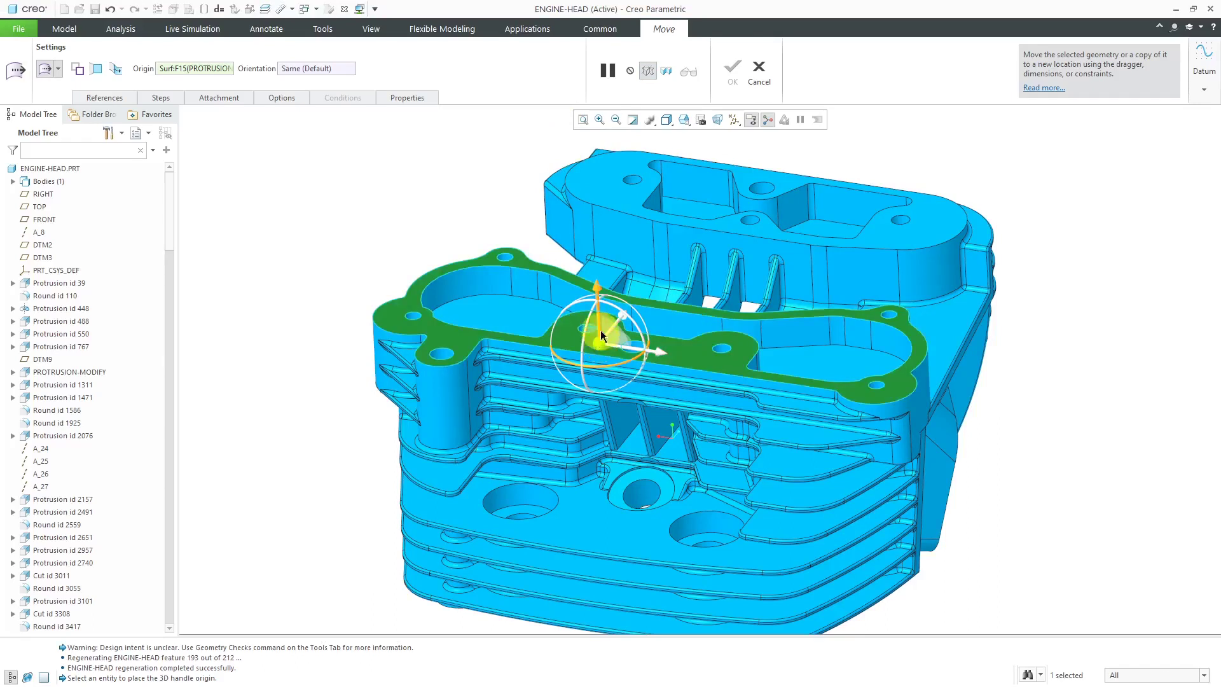
pyautogui.moveTo(600, 331); pyautogui.dragTo(596, 320)
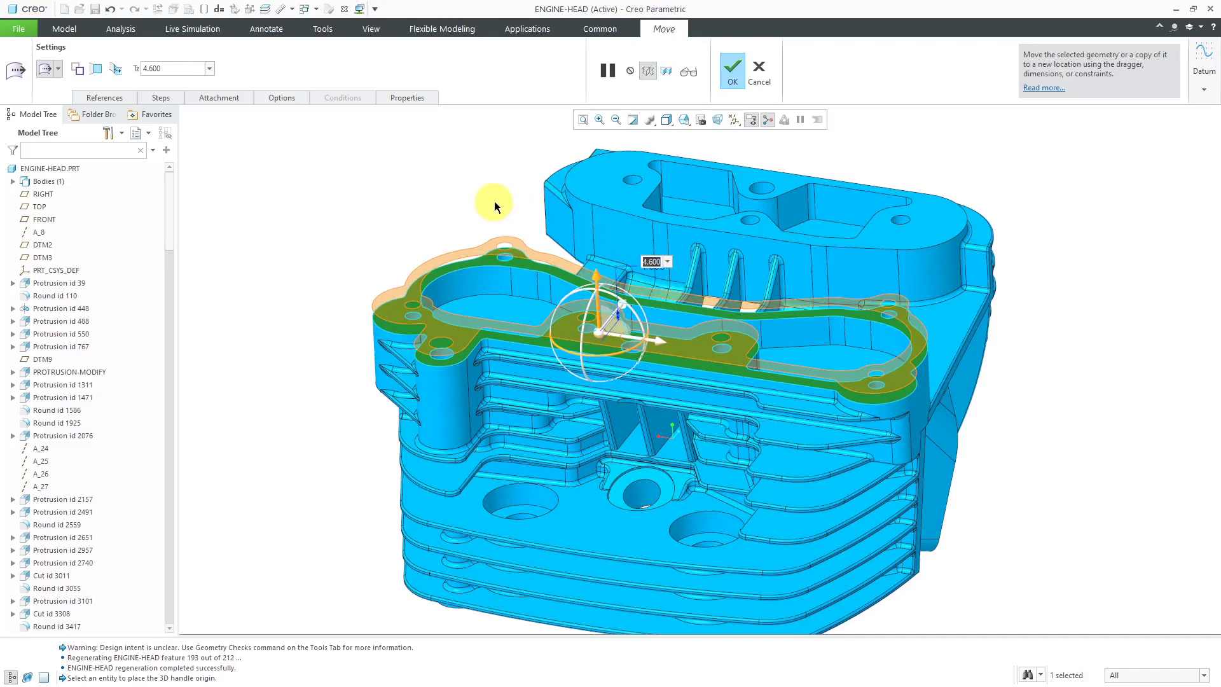
pyautogui.write('4')
pyautogui.press('Return')
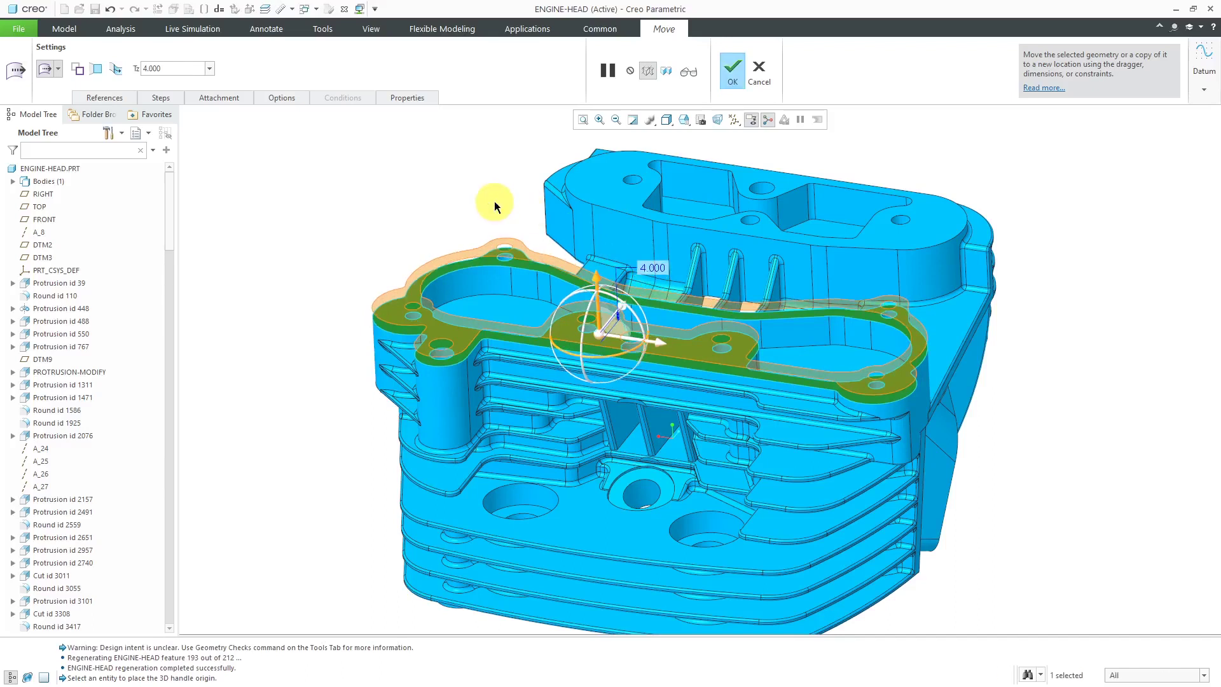
pyautogui.click(739, 72)
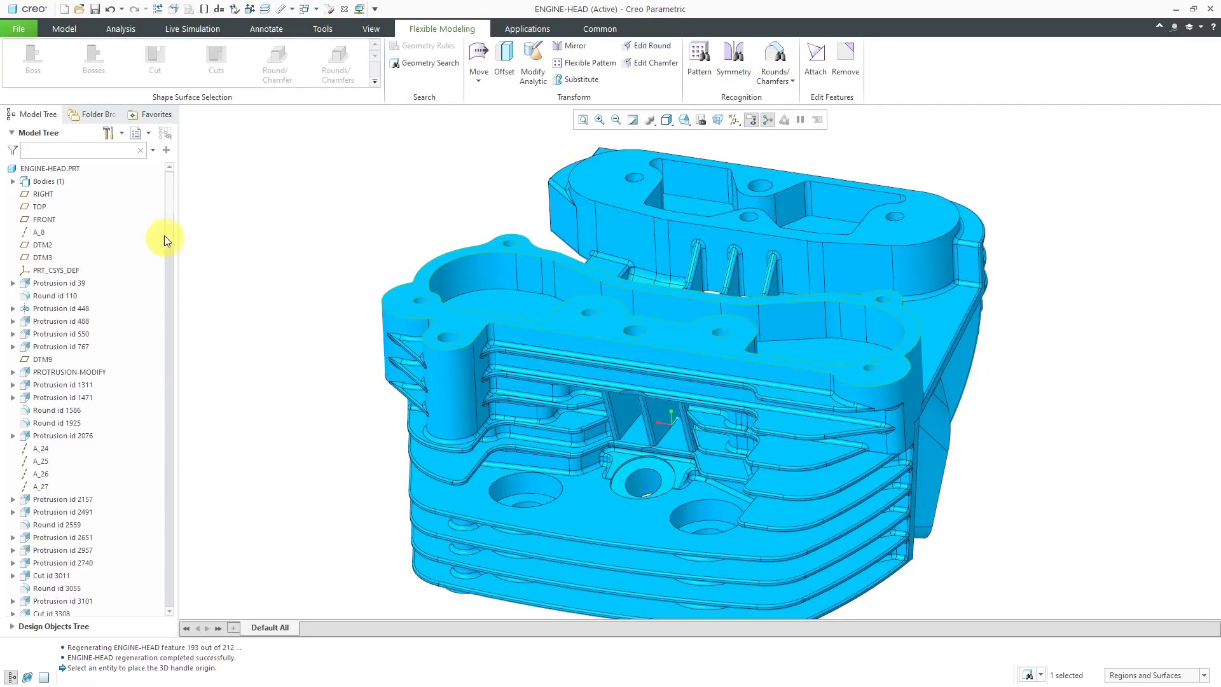
# Scroll the Model Tree down to the Move 1 feature and clear its selection.
pyautogui.moveTo(168, 224); pyautogui.dragTo(178, 591)
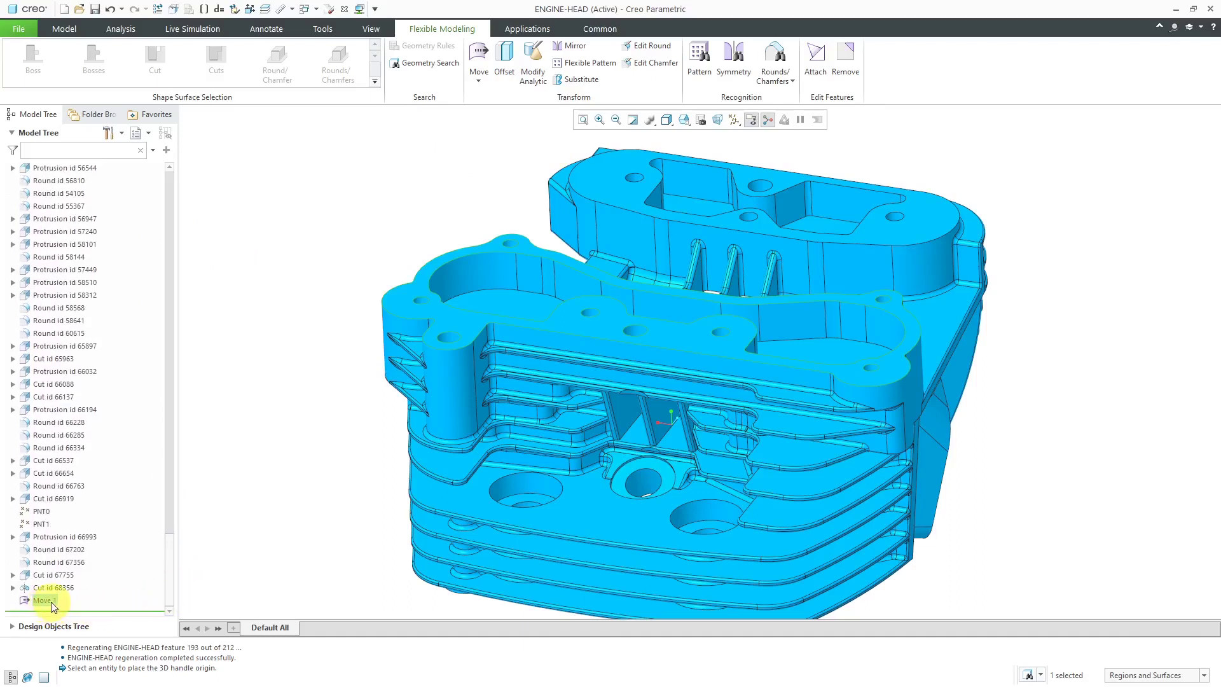
pyautogui.click(312, 445)
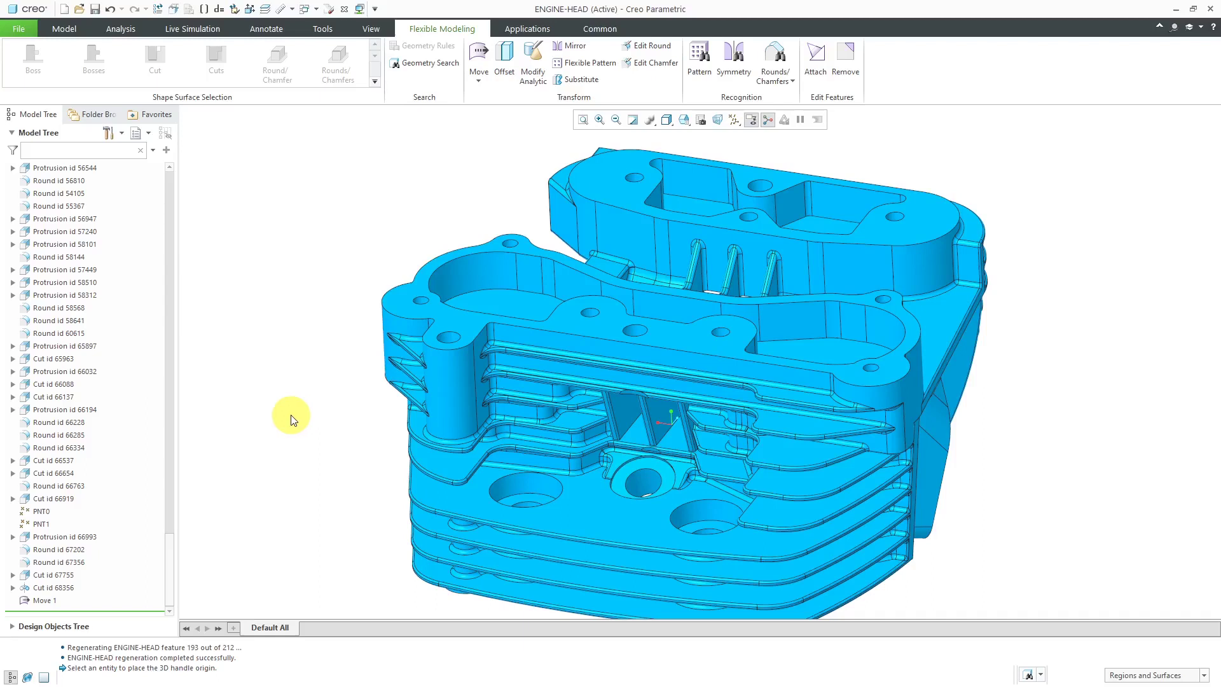
# Edit the definition of Move 1, previewing the flange raised by 4.000, and bring up the move types.
pyautogui.rightClick(47, 600)
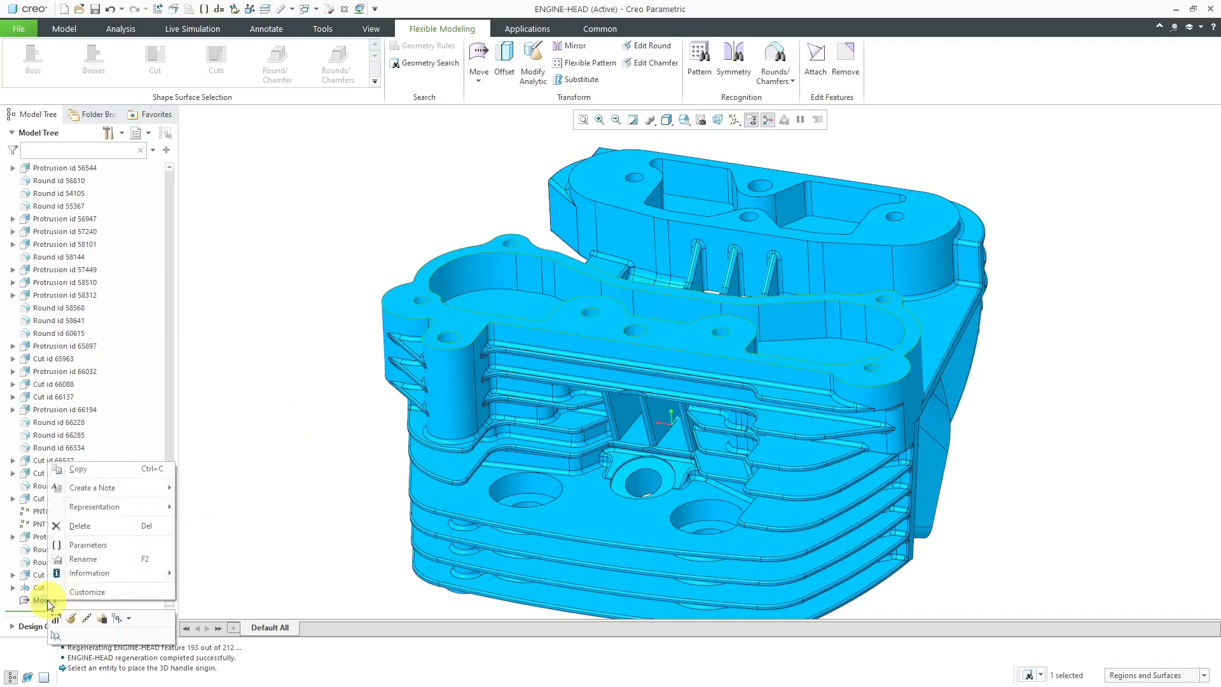
pyautogui.click(70, 633)
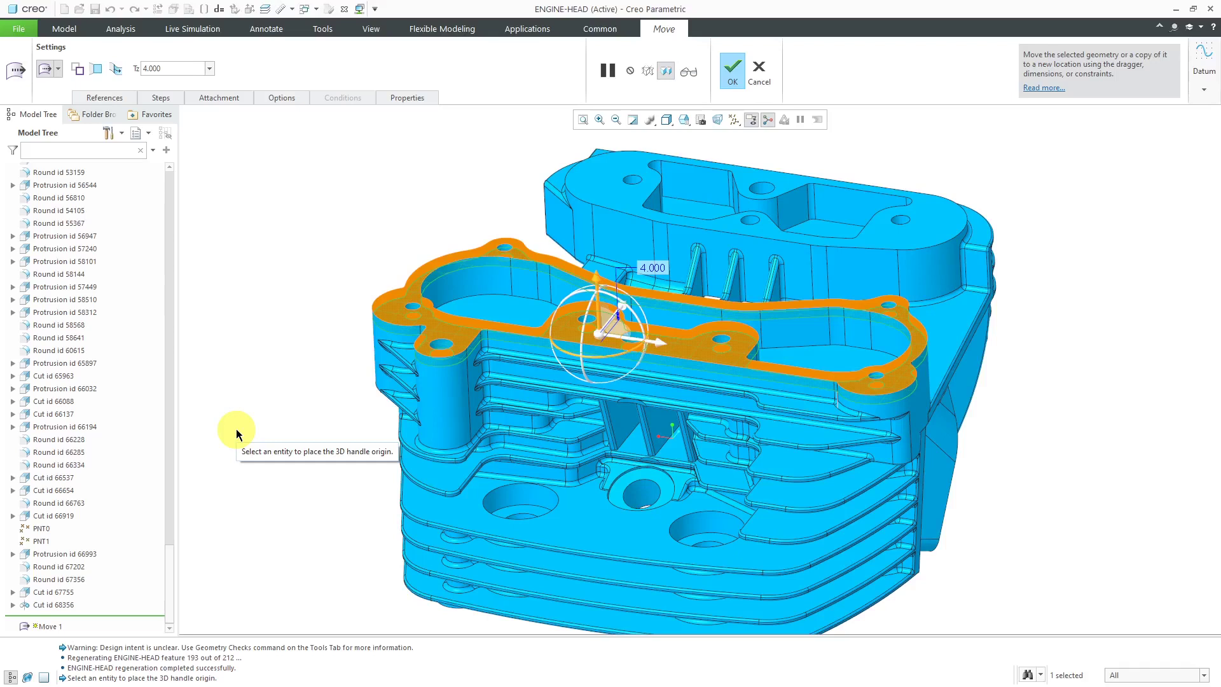
pyautogui.click(647, 72)
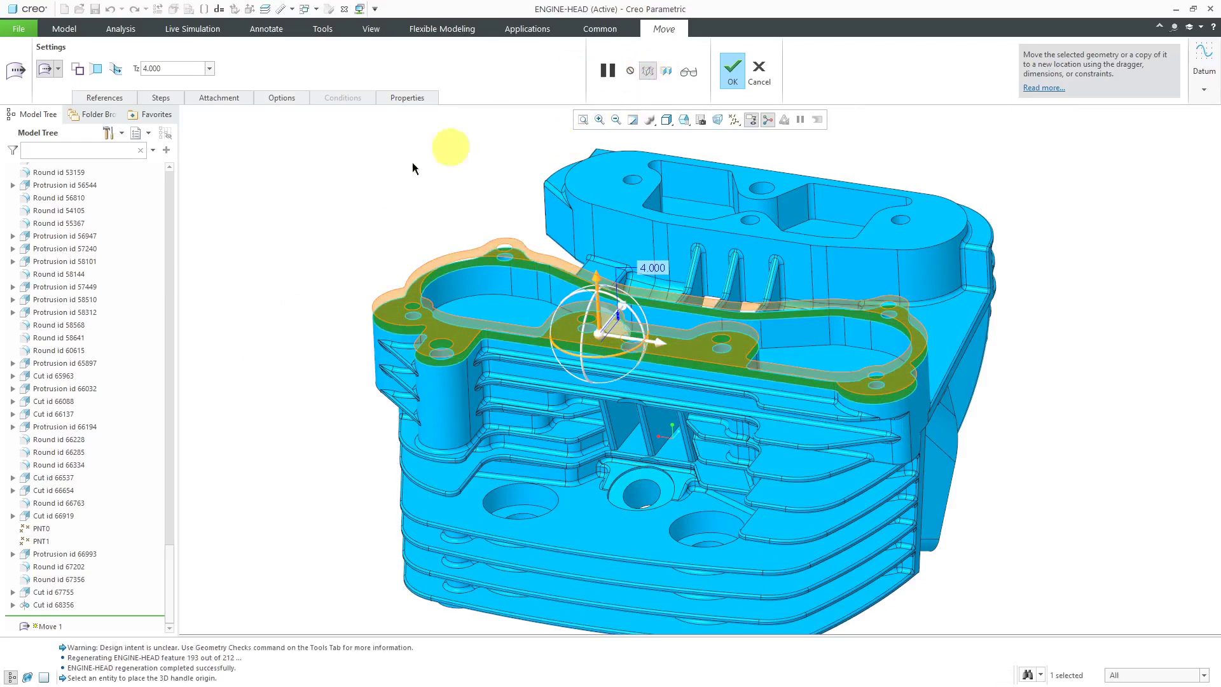
pyautogui.click(58, 71)
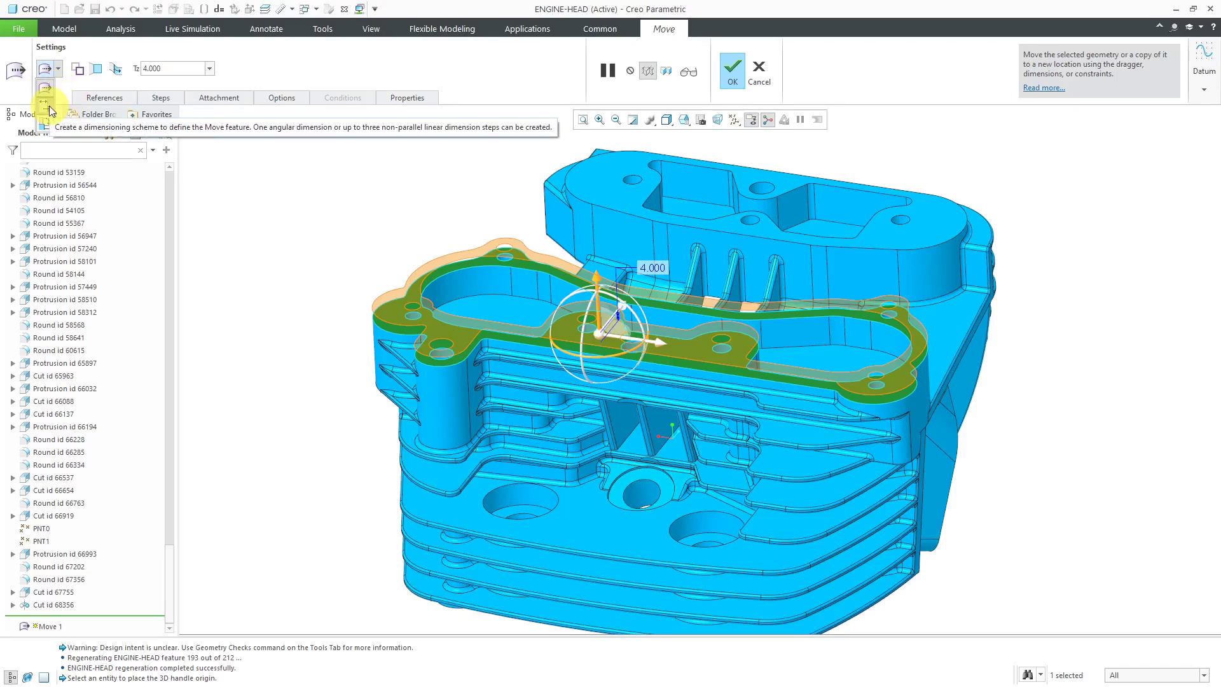
# Switch to Move by Dimension, referencing the top flange surface and the opposite flat face.
pyautogui.click(48, 105)
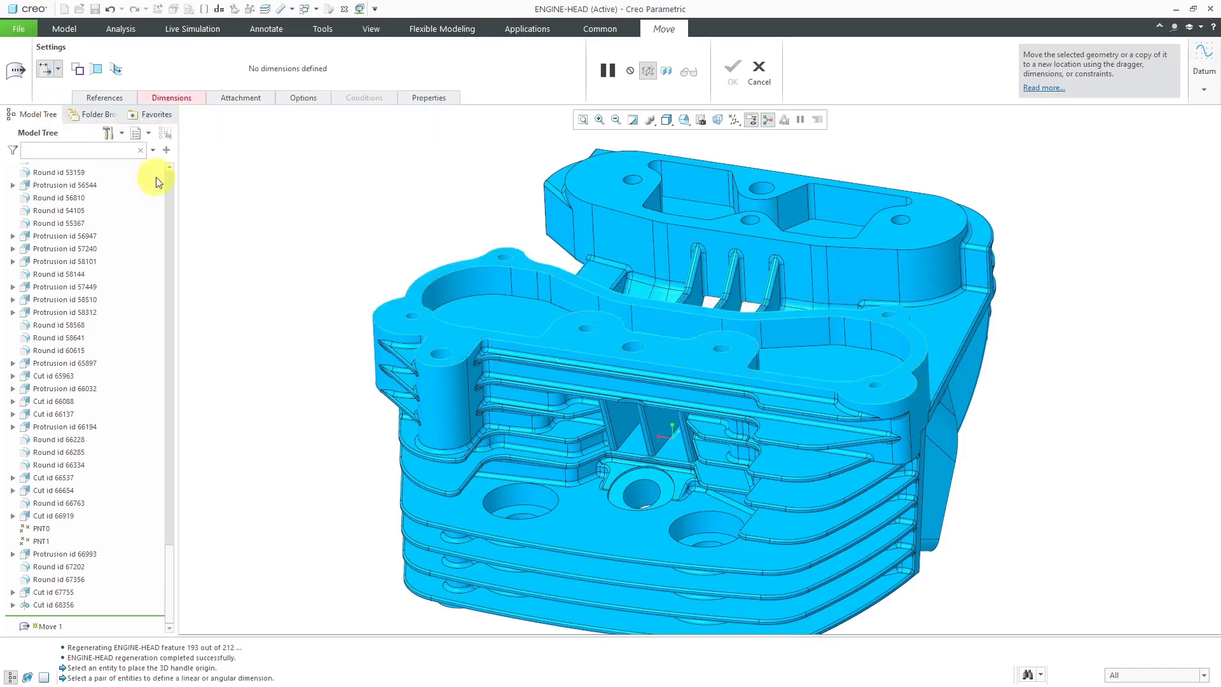
pyautogui.click(174, 98)
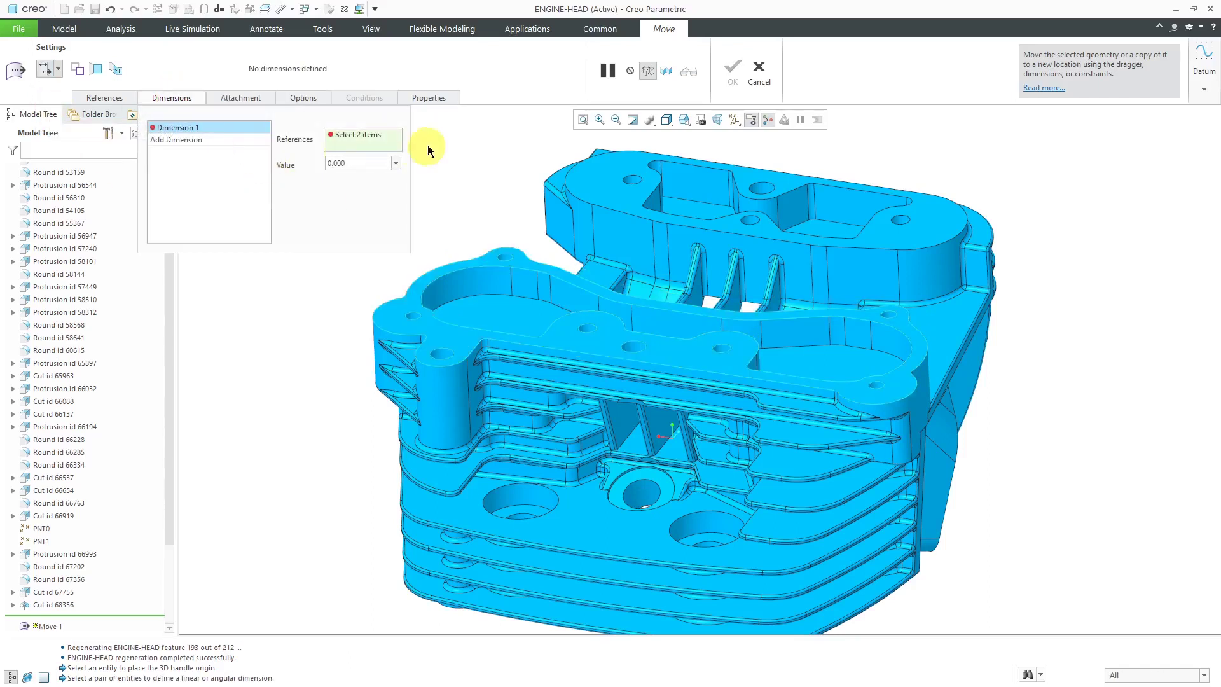
pyautogui.moveTo(1013, 437); pyautogui.dragTo(775, 431, button='middle')
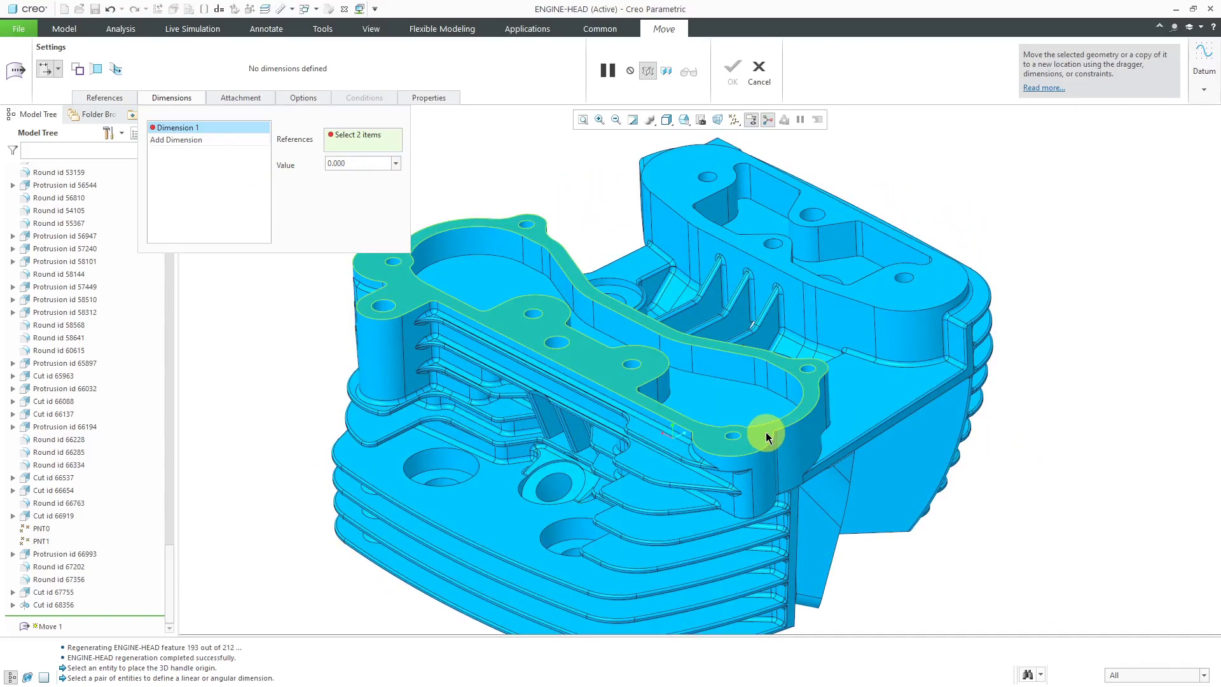
pyautogui.click(769, 428)
pyautogui.moveTo(806, 531); pyautogui.dragTo(795, 475, button='middle')
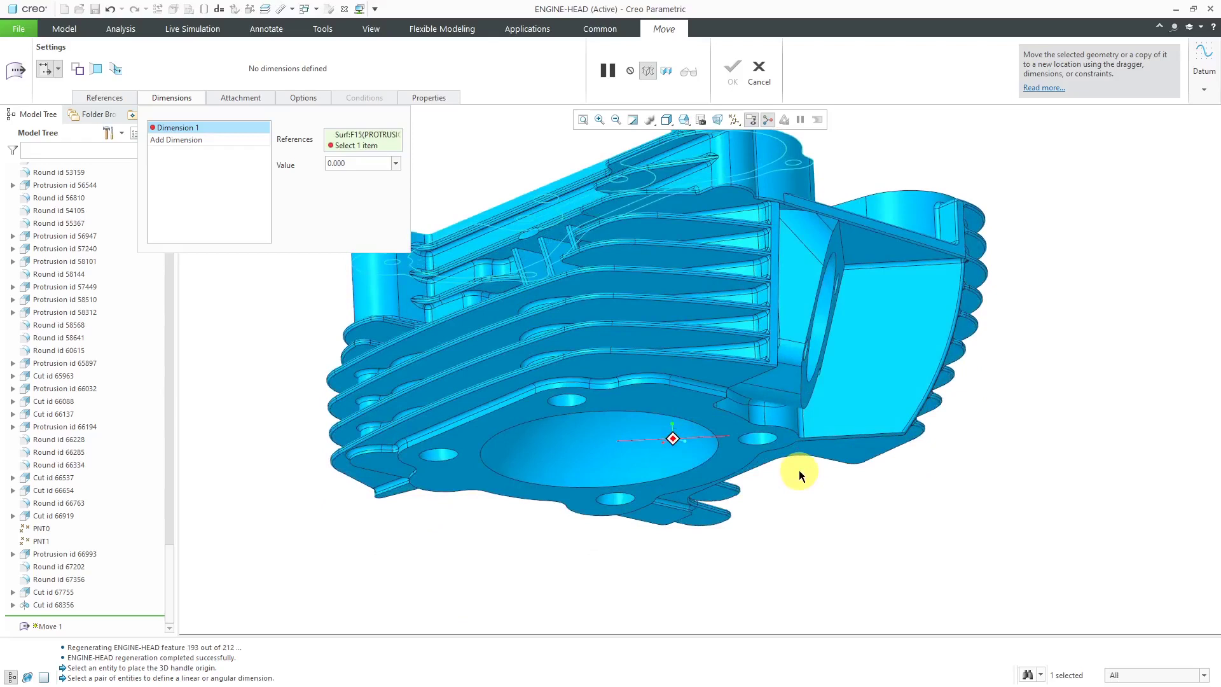
pyautogui.click(736, 196)
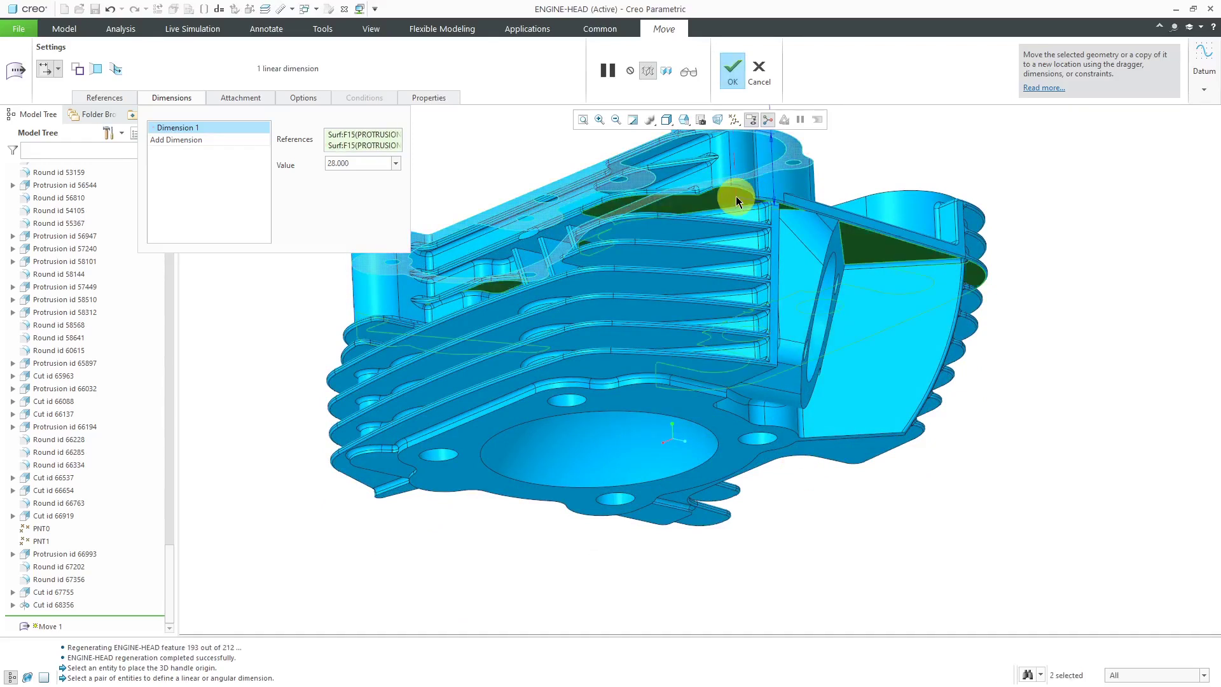
pyautogui.hotkey('ctrl', 'd')
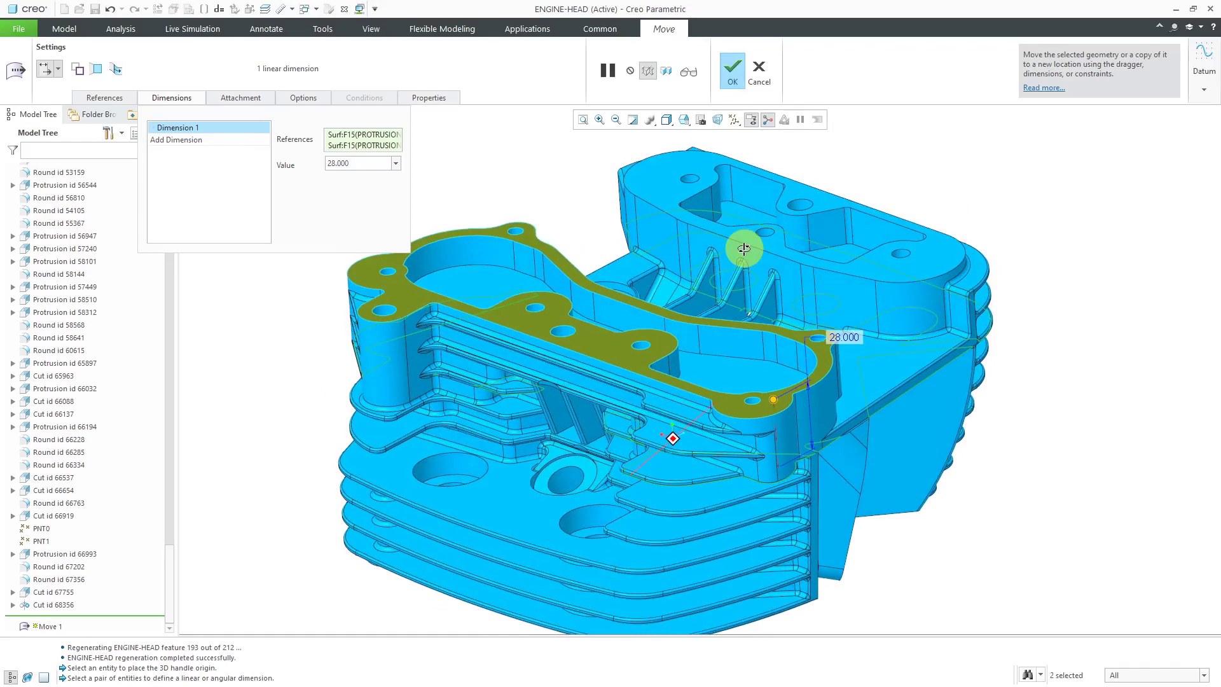
# Change the 28.000 move dimension to 32 and apply the redefined Move 1.
pyautogui.doubleClick(853, 338)
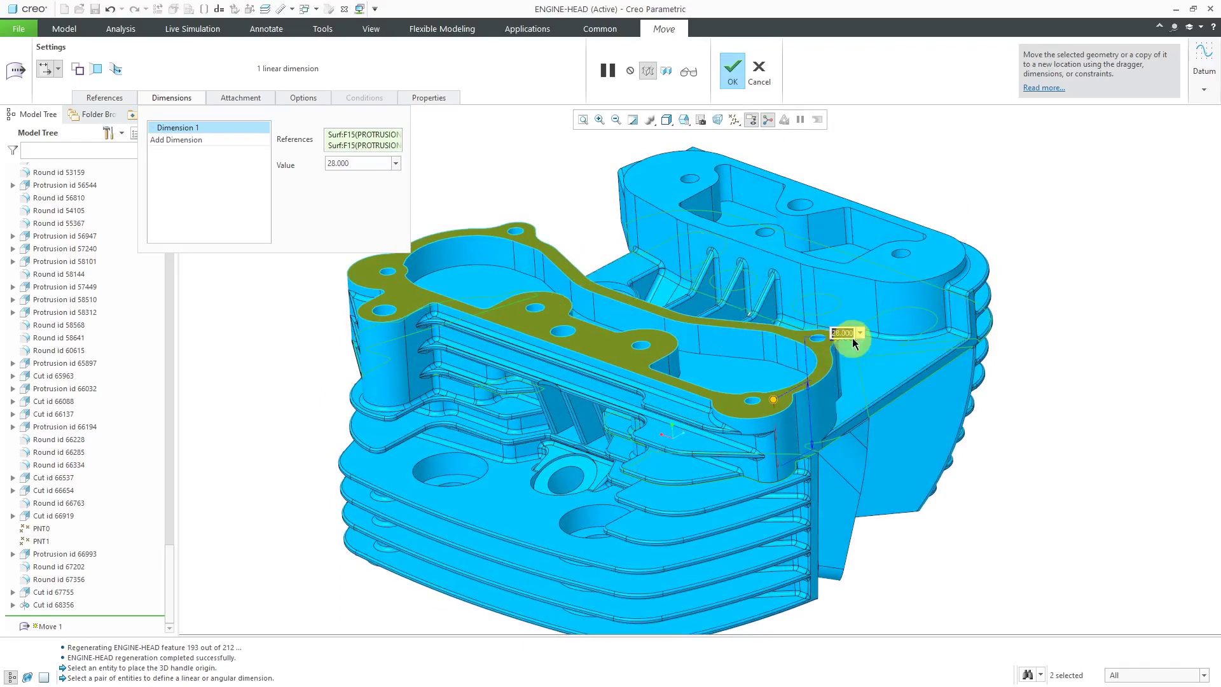
pyautogui.write('32')
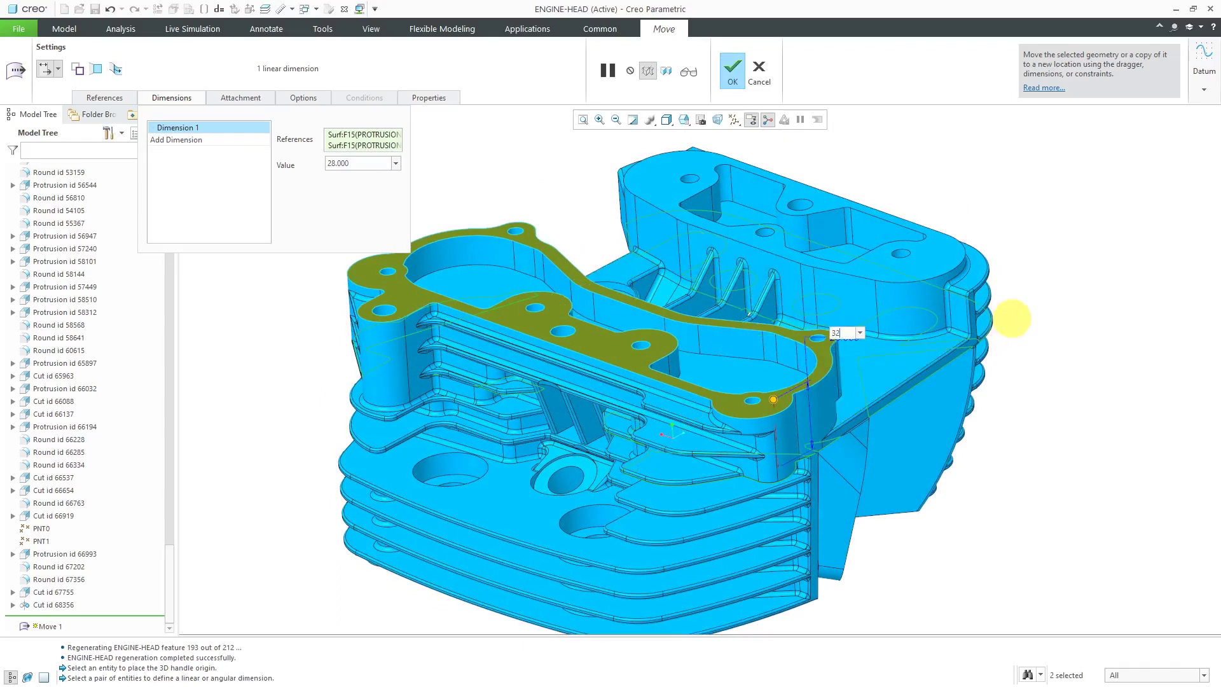
pyautogui.press('Return')
pyautogui.click(733, 70)
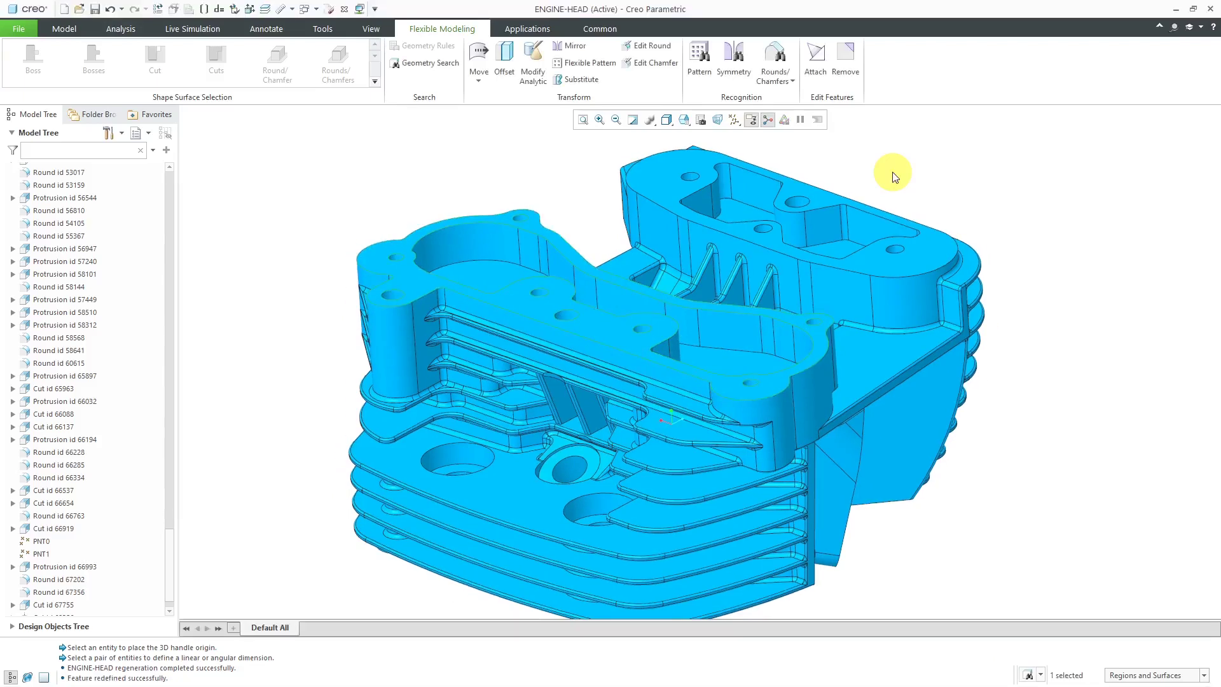
pyautogui.click(527, 152)
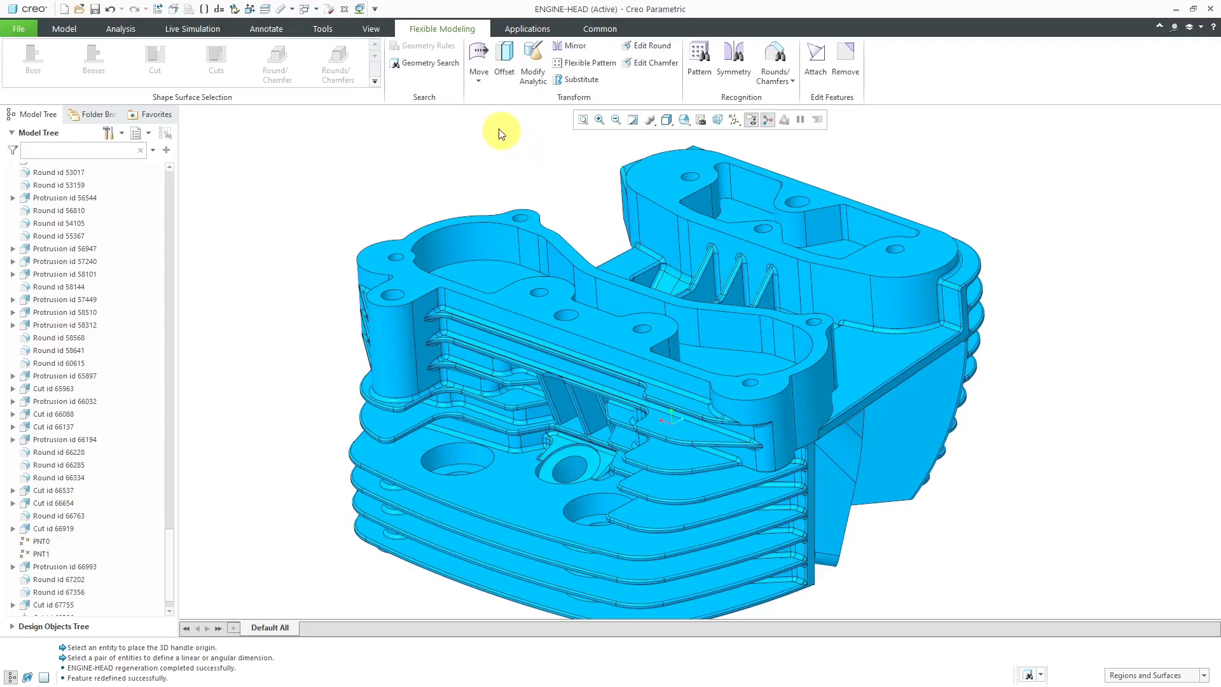
pyautogui.click(390, 199)
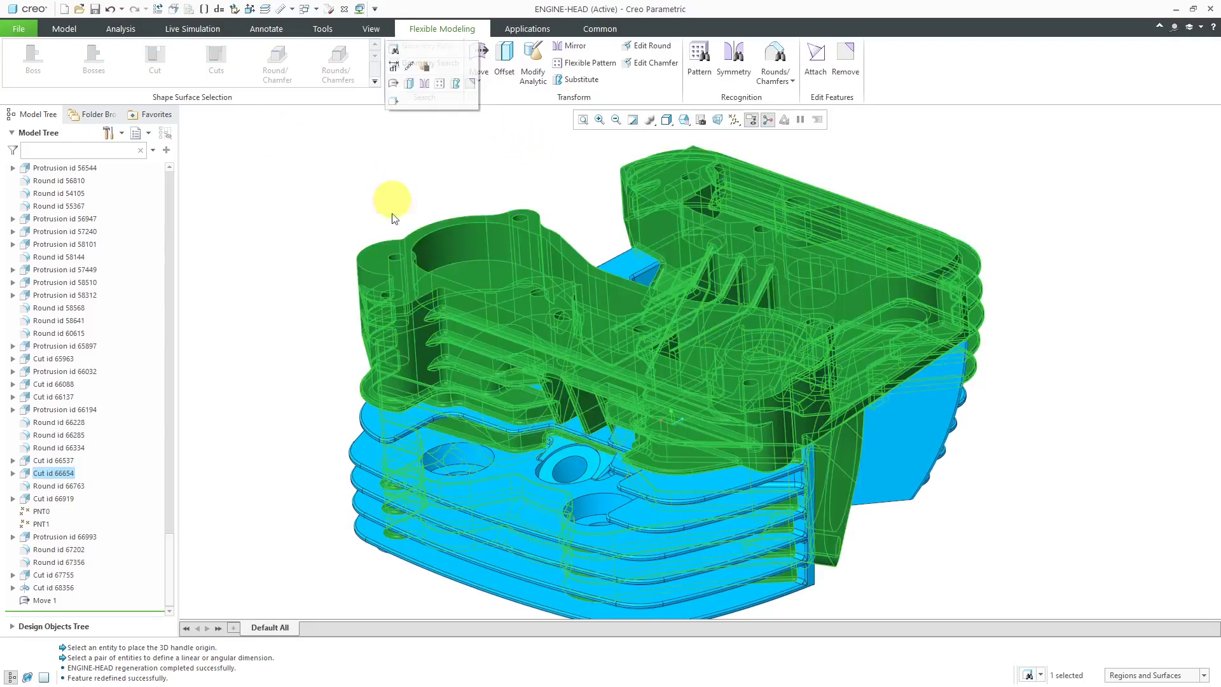
pyautogui.click(500, 154)
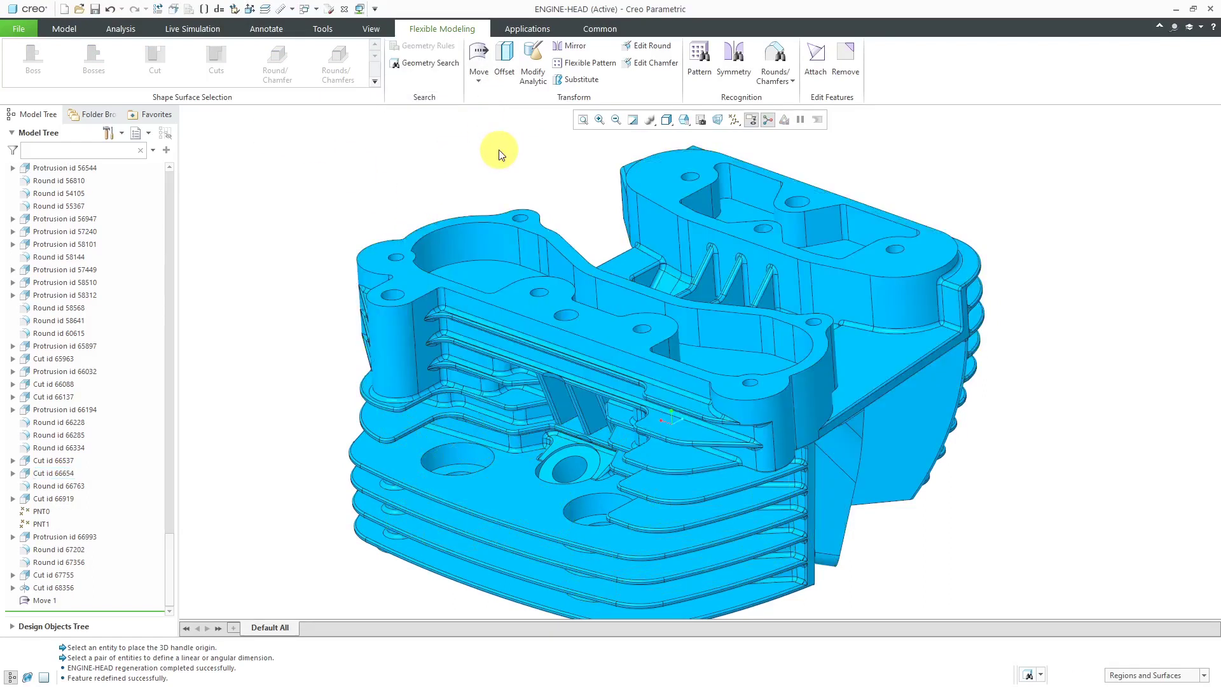